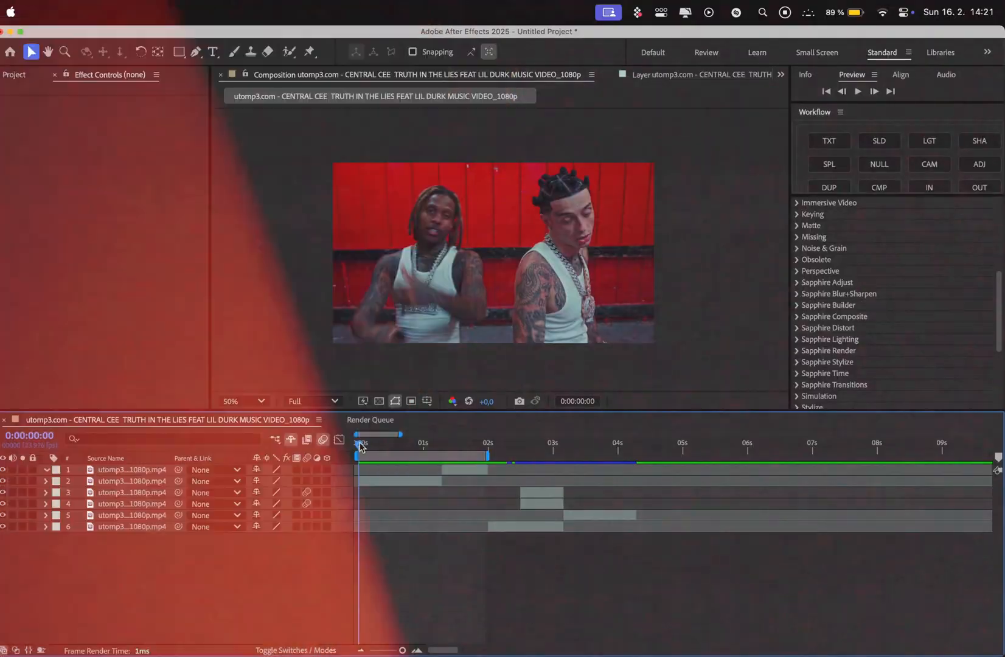
Duplicate the escalator clip with the playhead at its first frame, 0:00:01:07, and apply Freeze Frame to the upper copy.
key("space")
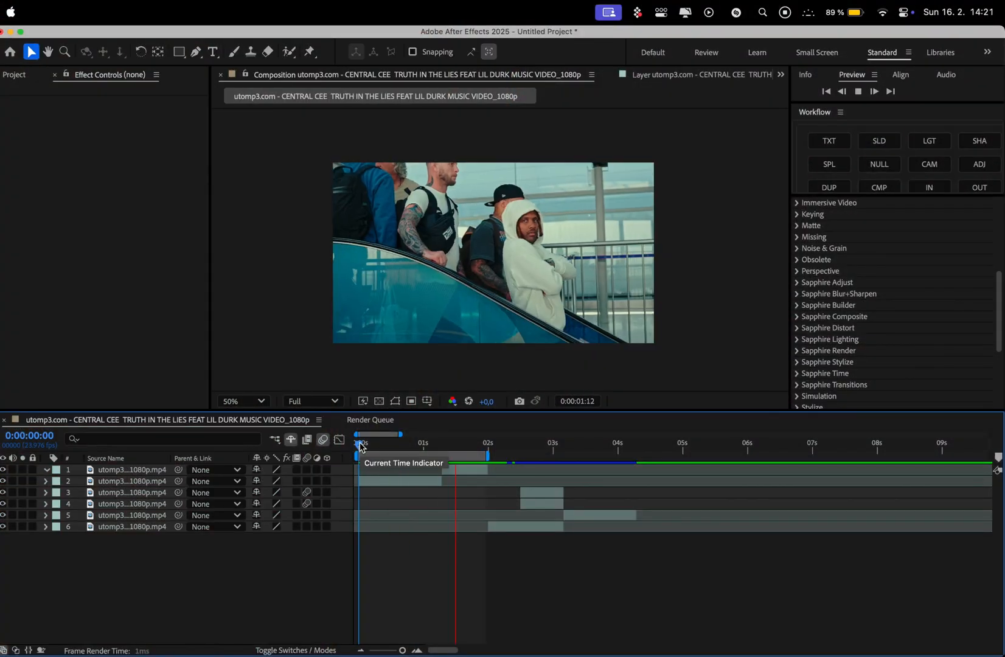
left_click_drag(361, 447, 452, 447)
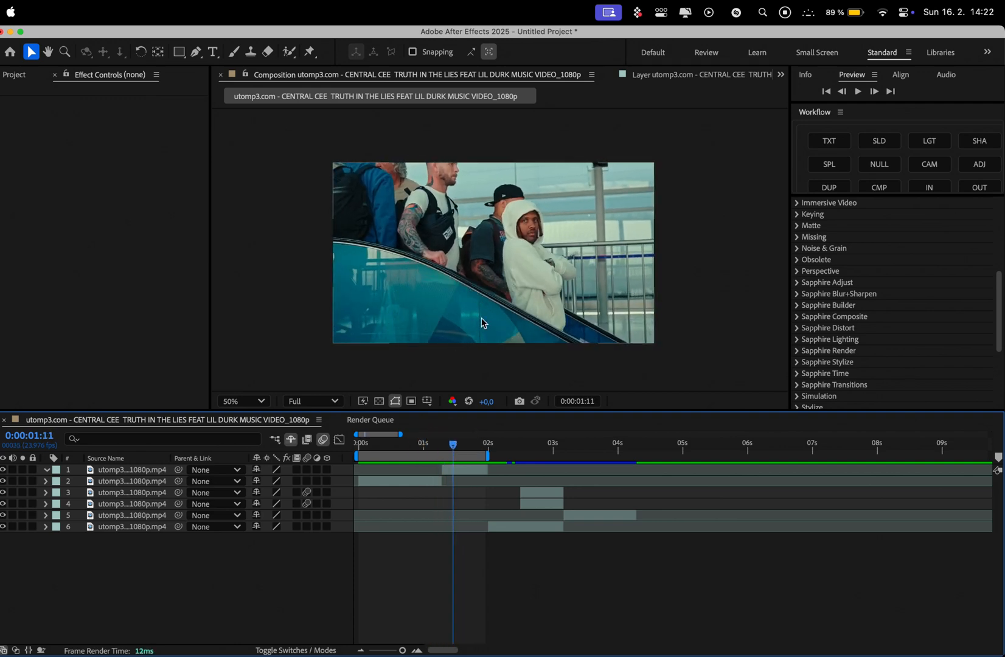
left_click(455, 471)
key("i")
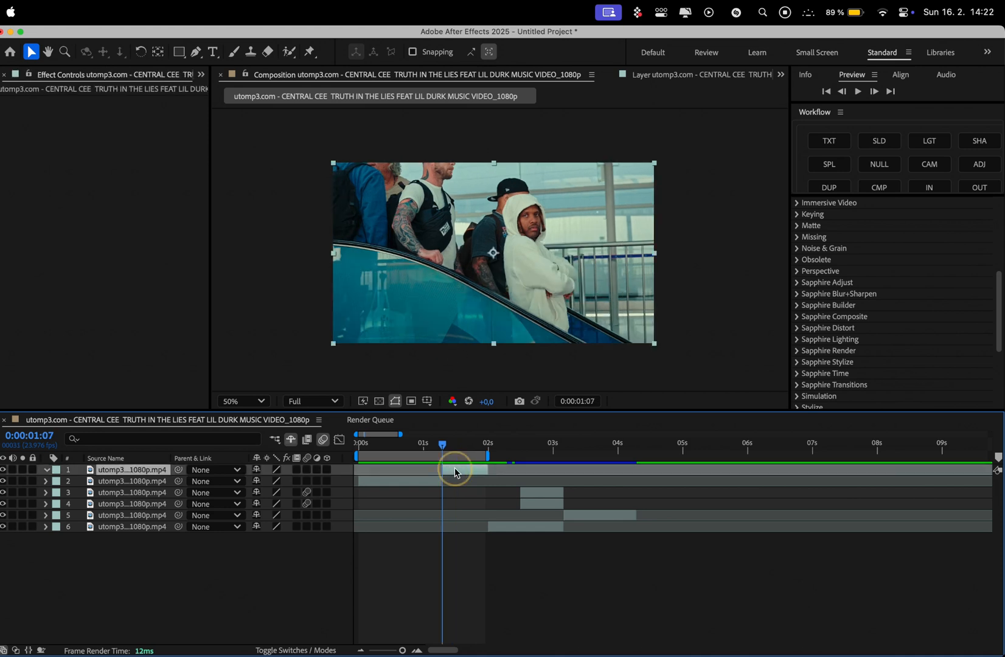
key("super+d")
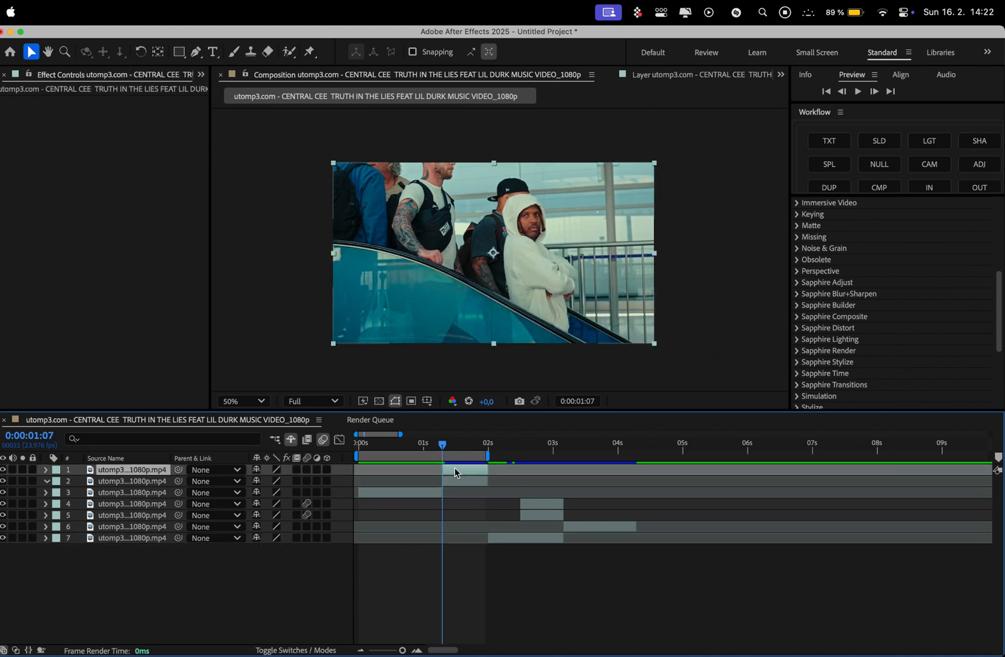
right_click(455, 467)
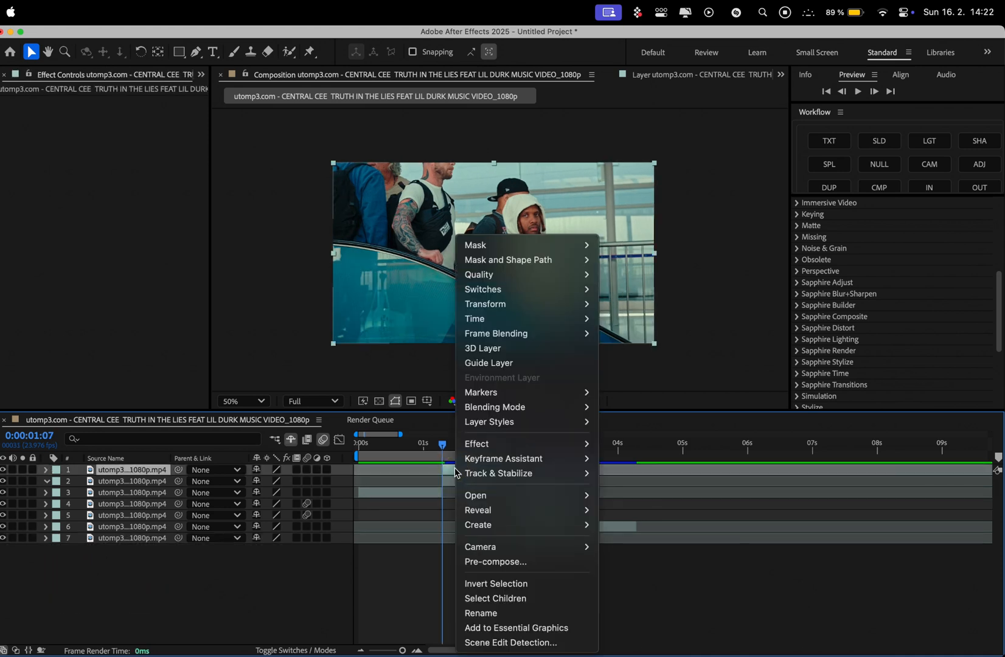
mouse_move(511, 318)
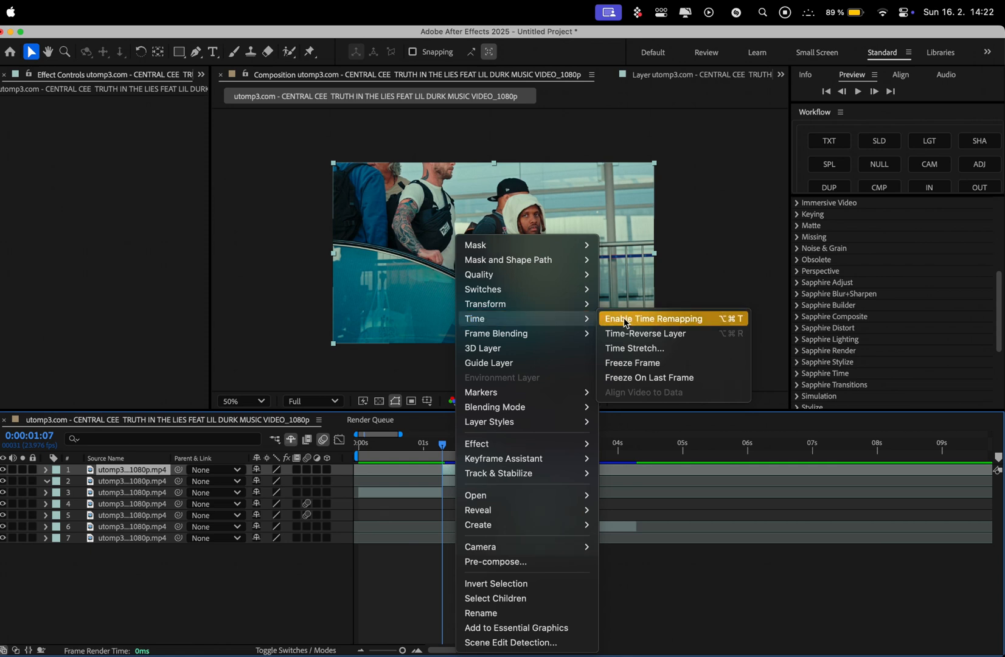
left_click(631, 363)
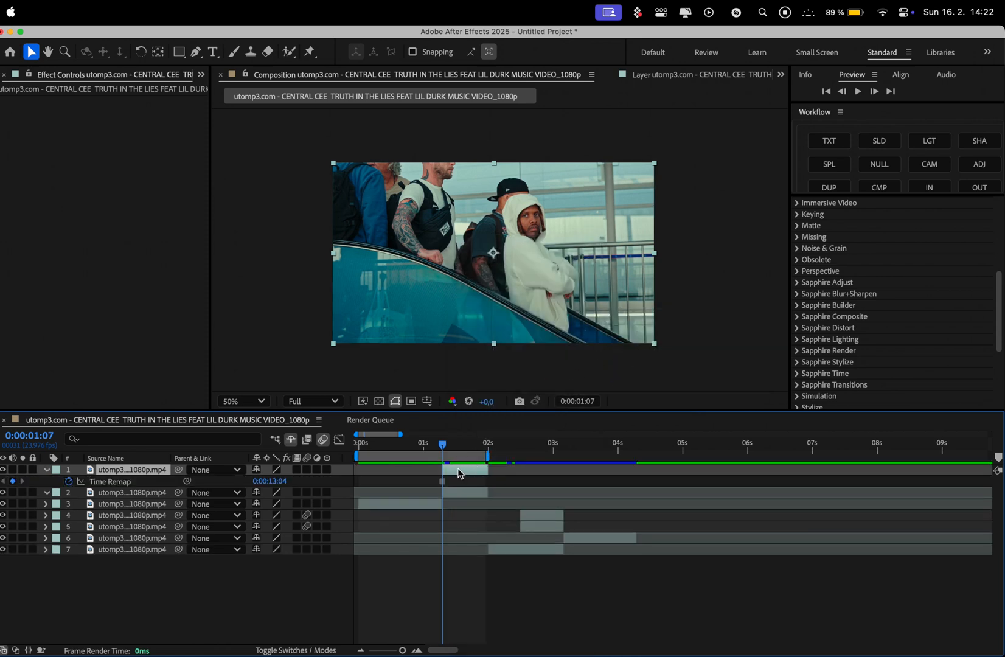
Extend the frozen layer's start back to about 0:00:00:15, split it at 0:00:01:07, delete the later part and preview the result.
left_click_drag(440, 470, 398, 476)
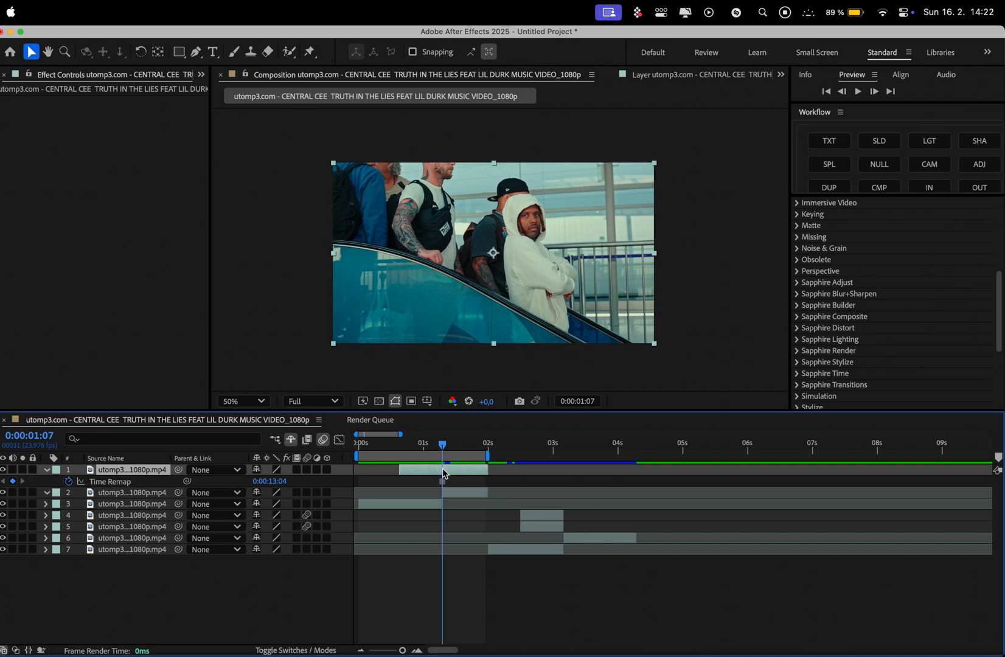
key("super+shift+d")
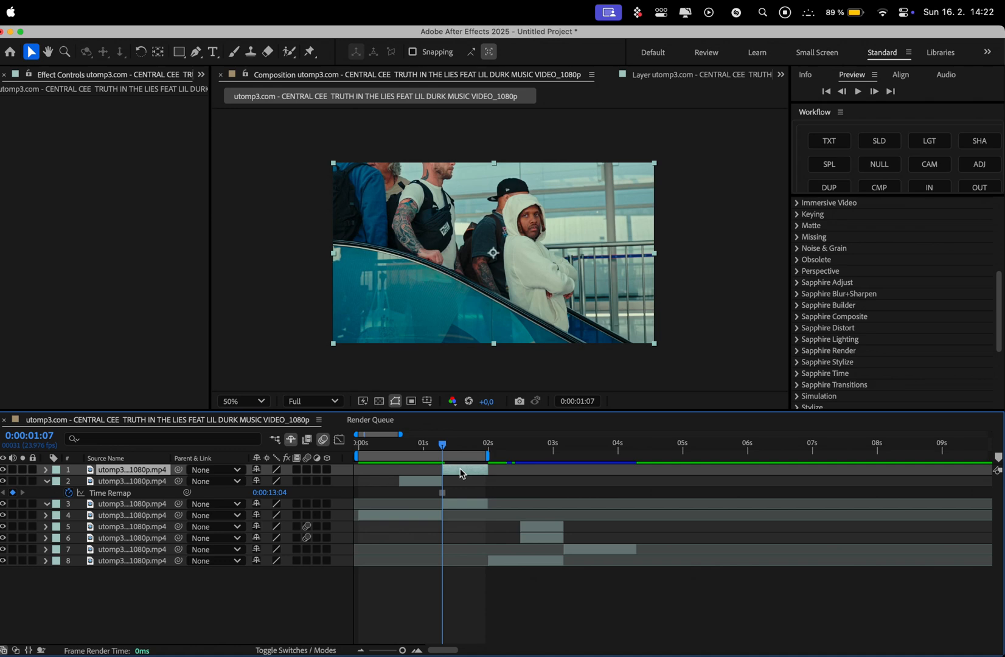
key("Delete")
left_click(353, 450)
key("space")
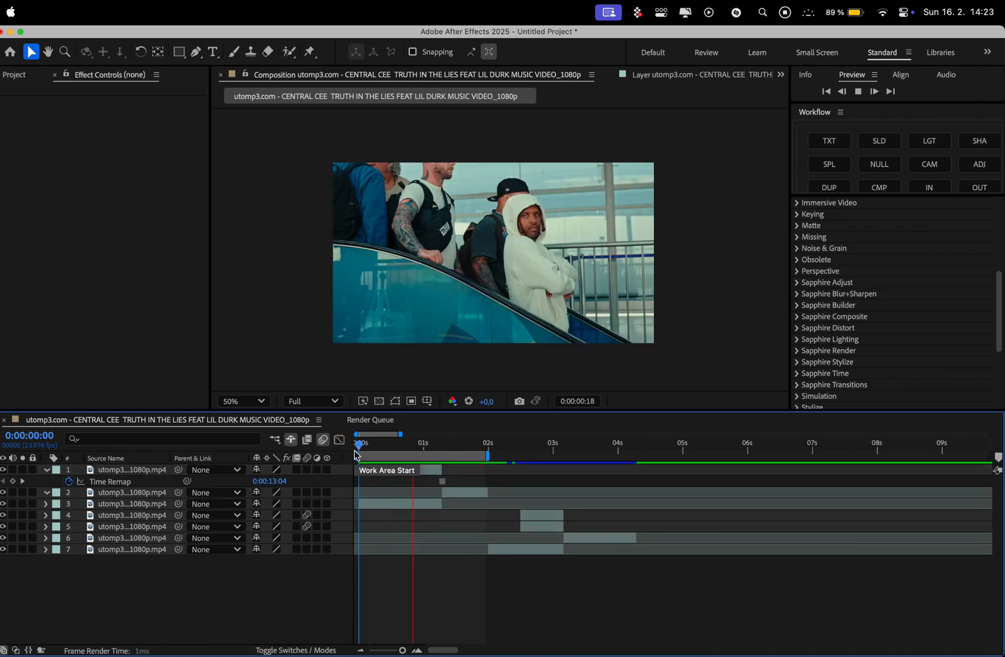
key("space")
Start a Pen mask on the frozen escalator layer, placing points just outside the frame's left and bottom edges.
left_click(415, 476)
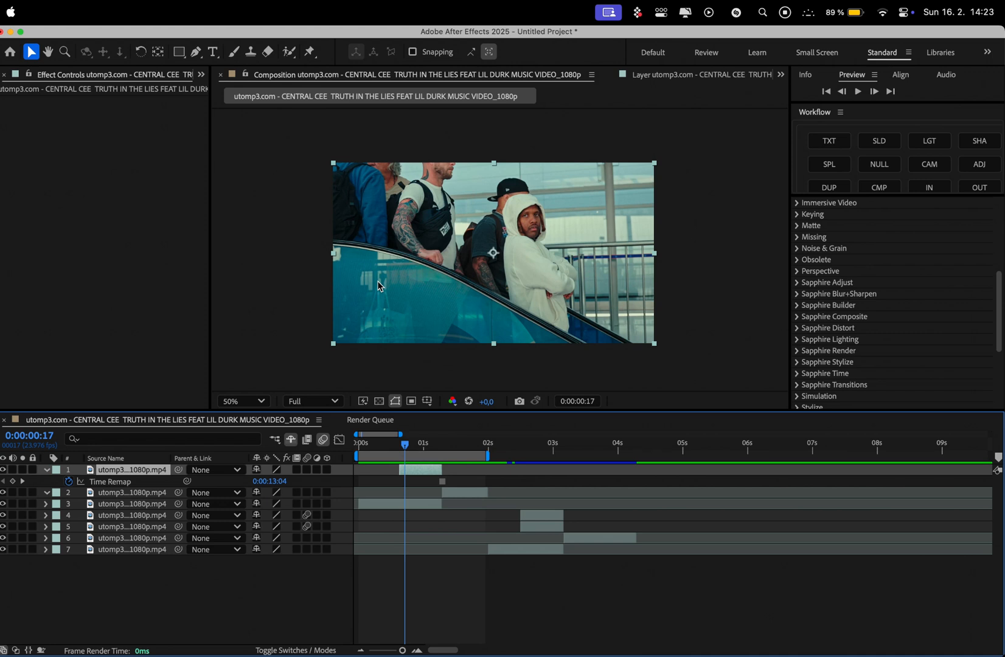
key("g")
left_click(324, 244)
left_click(325, 267)
left_click(323, 298)
left_click(323, 344)
left_click(329, 361)
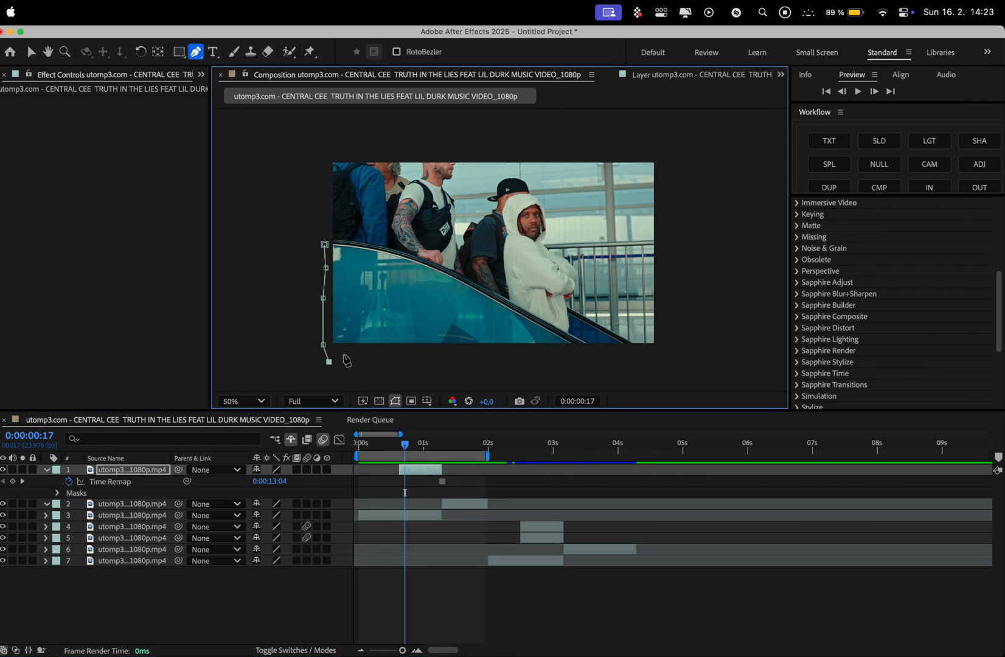
left_click(386, 350)
left_click(439, 349)
left_click(492, 352)
left_click(539, 353)
left_click(584, 351)
Trace the mask along the edge of the escalator's glass panel up to the frame's left side and close the path.
key("z")
left_click(560, 373)
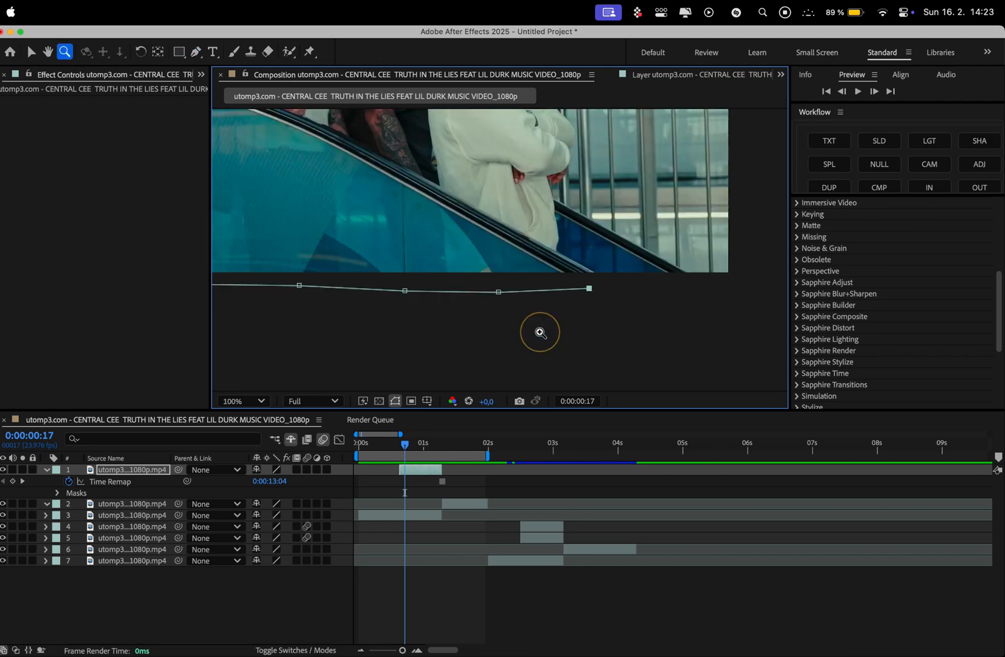
left_click(469, 198)
left_click(475, 221, "alt")
key("g")
left_click(594, 331)
left_click(553, 308)
left_click(510, 285)
left_click(460, 256)
left_click(423, 236)
left_click(383, 214)
left_click(340, 190)
left_click(292, 173)
left_click(249, 159)
left_click_drag(216, 154, 478, 254)
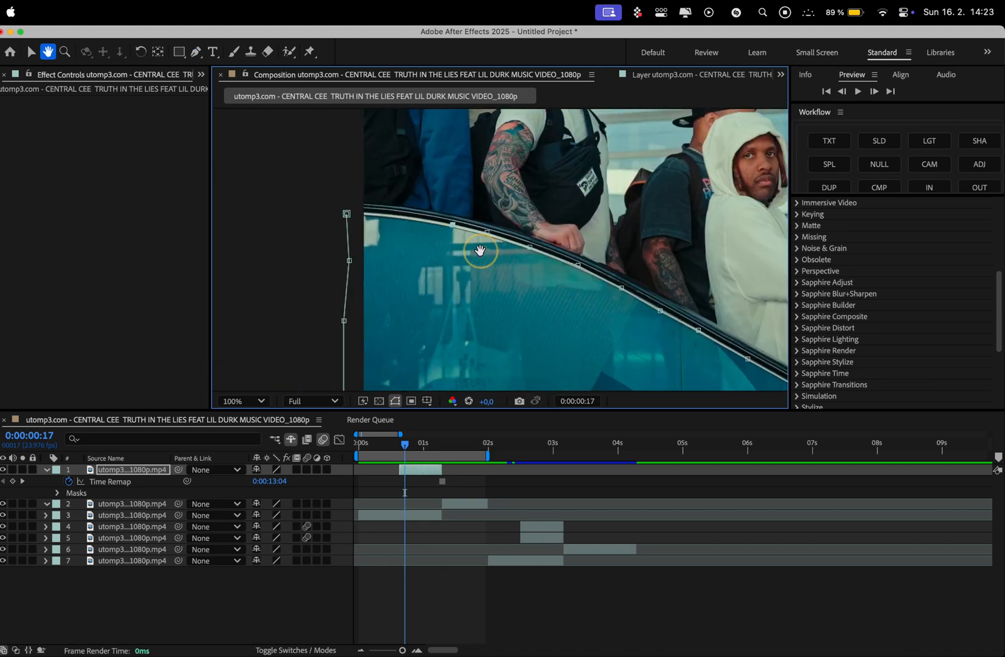
left_click(363, 213)
left_click(346, 214)
scroll(341, 240, "down", 1)
left_click_drag(325, 262, 242, 261)
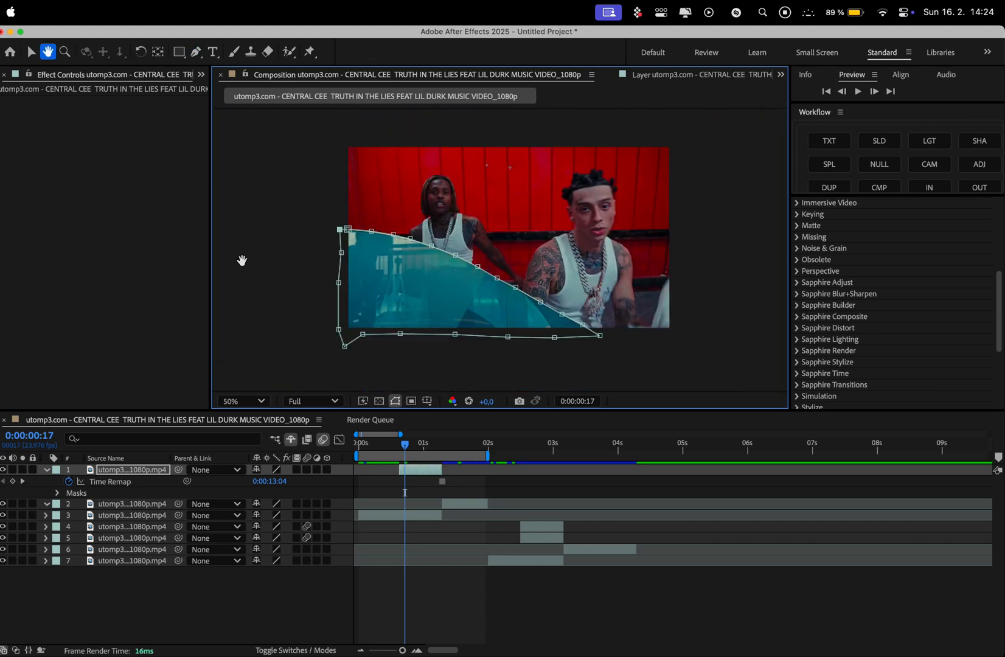
Invert Mask 1 on the frozen layer and set its Mask Feather to 16 pixels.
key("v")
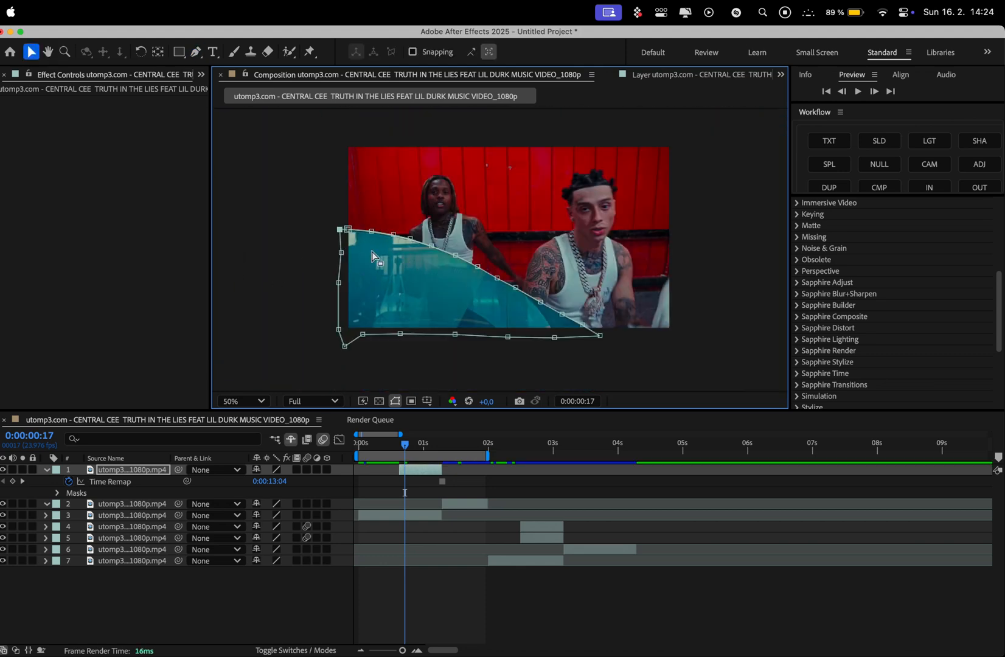
left_click(48, 469)
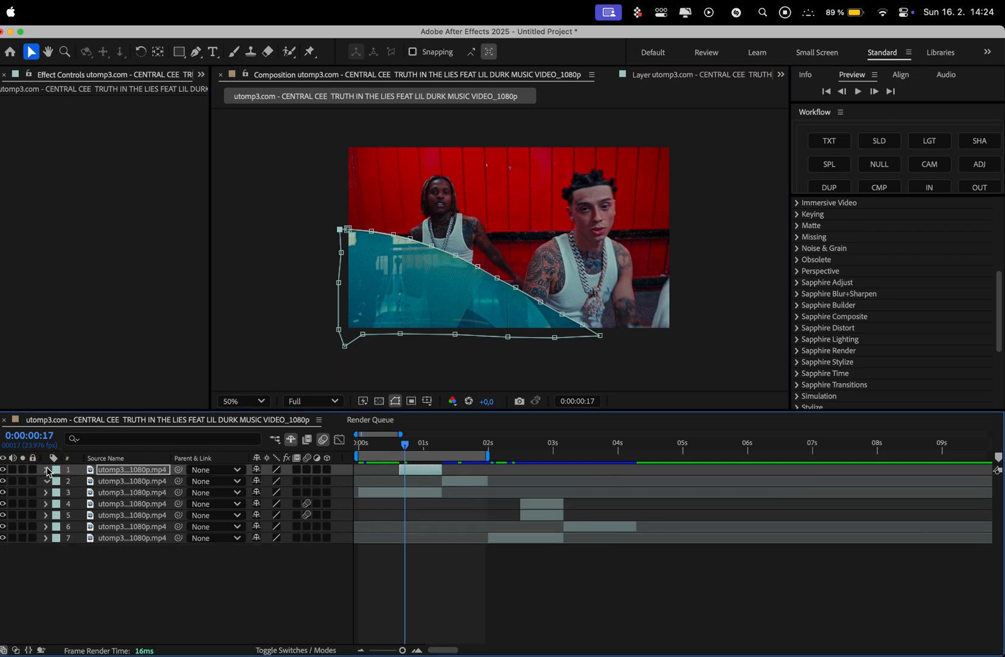
left_click(48, 470)
left_click(58, 494)
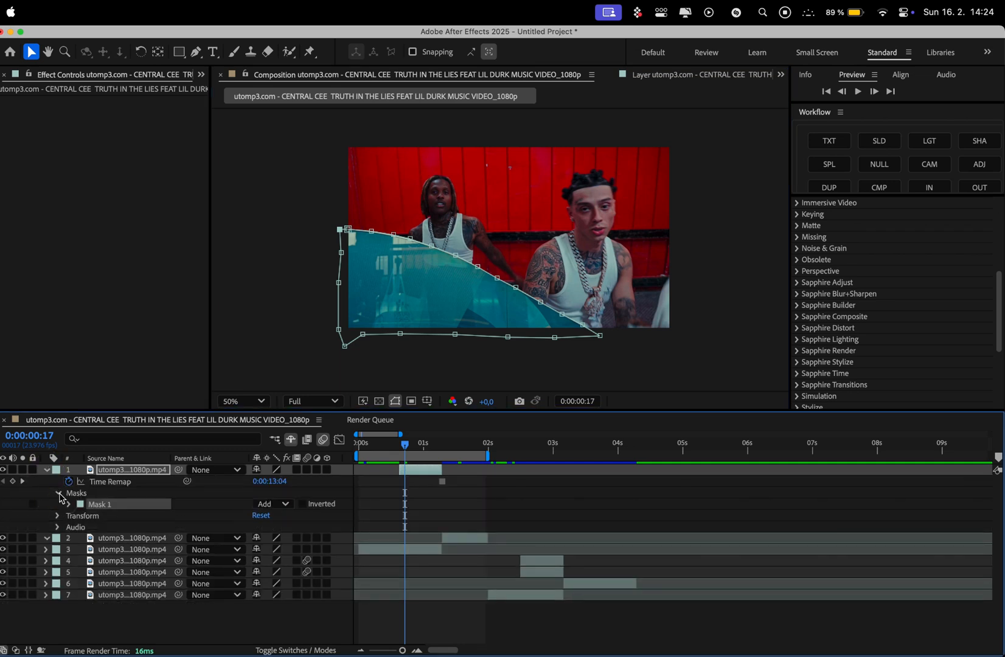
left_click(302, 504)
left_click(69, 504)
left_click_drag(268, 531, 272, 526)
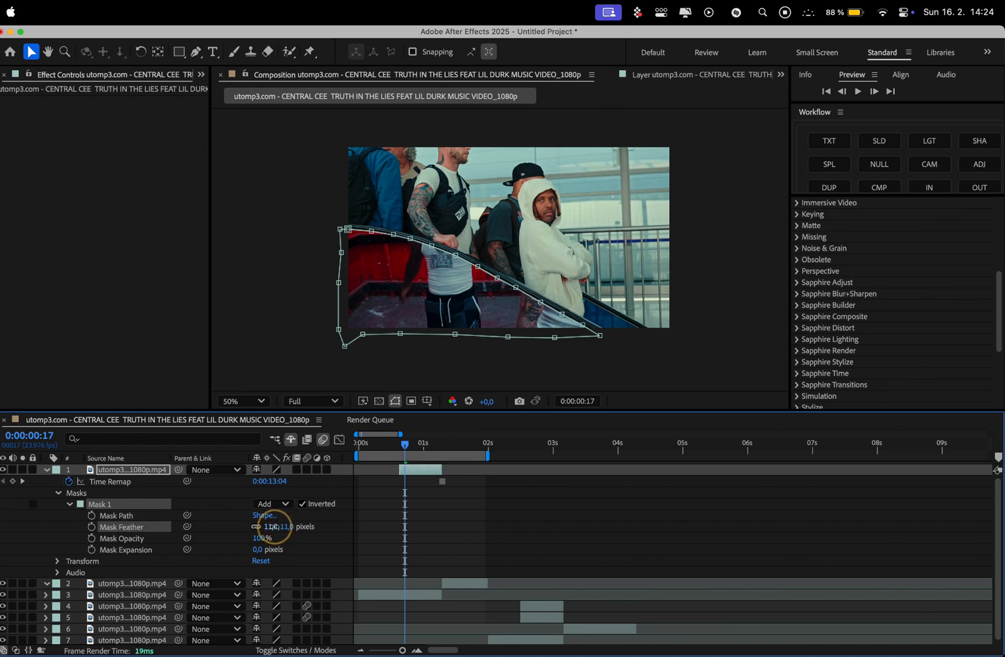
Add Position and Scale keyframes to the frozen layer at 0:00:01:07.
left_click(57, 493)
left_click(59, 505)
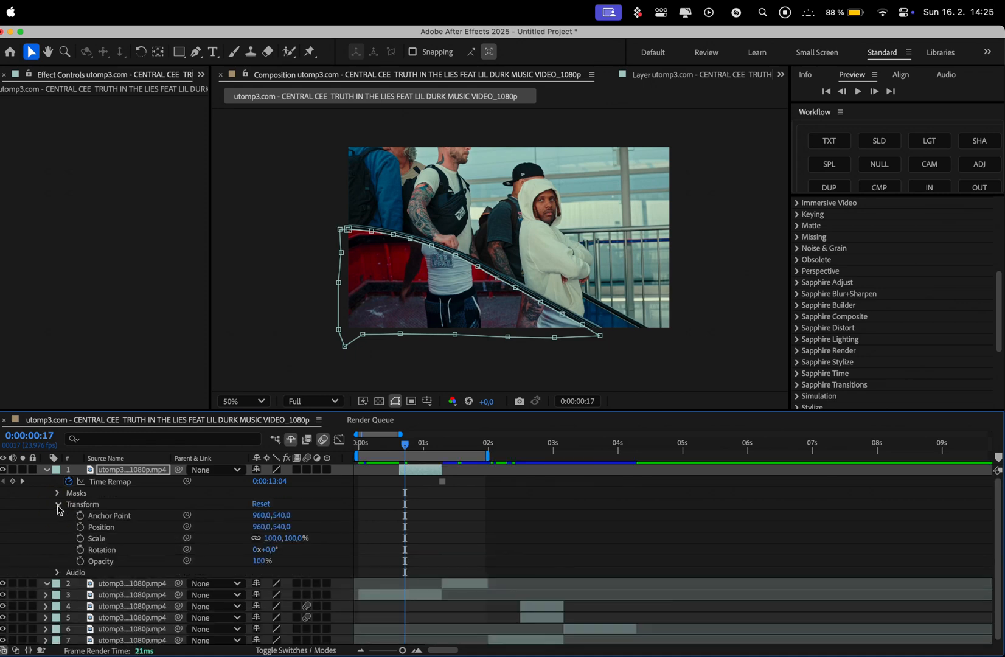
left_click_drag(402, 451, 446, 454)
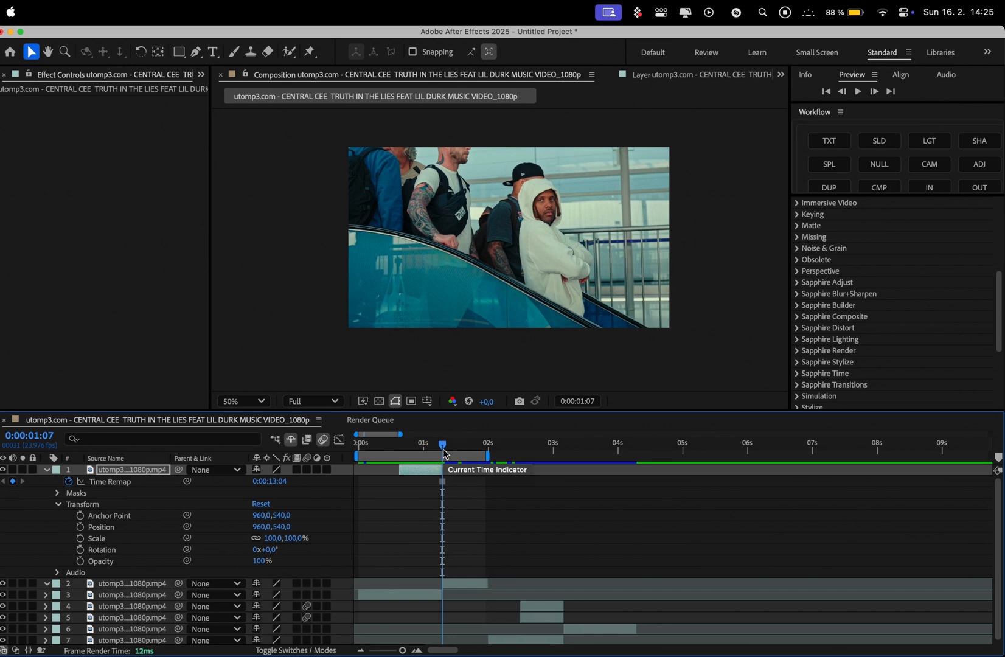
left_click(79, 527)
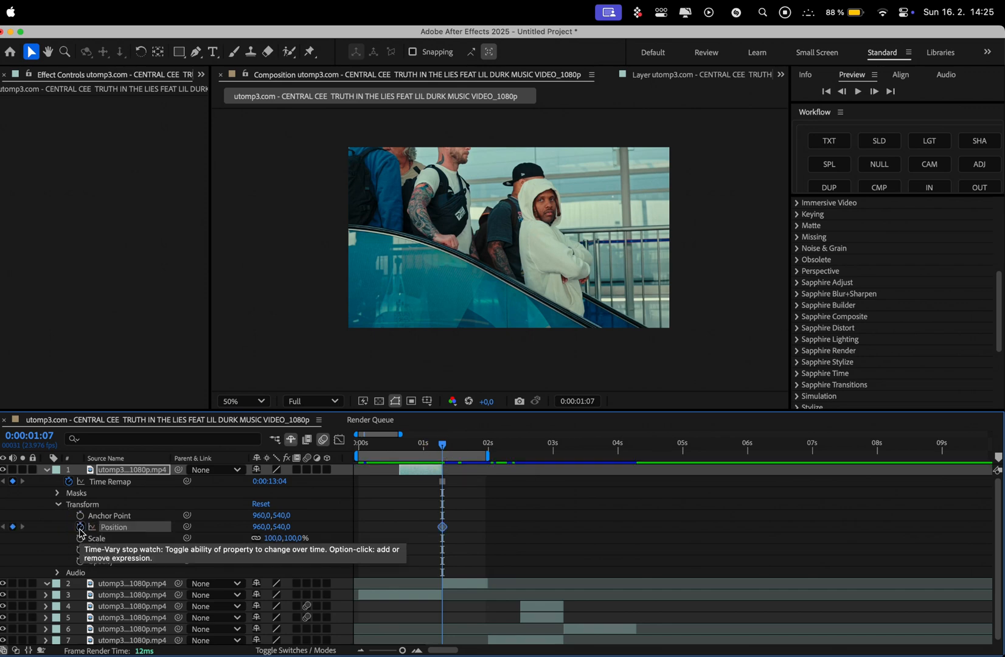
left_click(80, 538)
At 0:00:00:15, set the frozen layer's Scale to 346% and its Position to 2948, -588.
left_click_drag(442, 450, 400, 453)
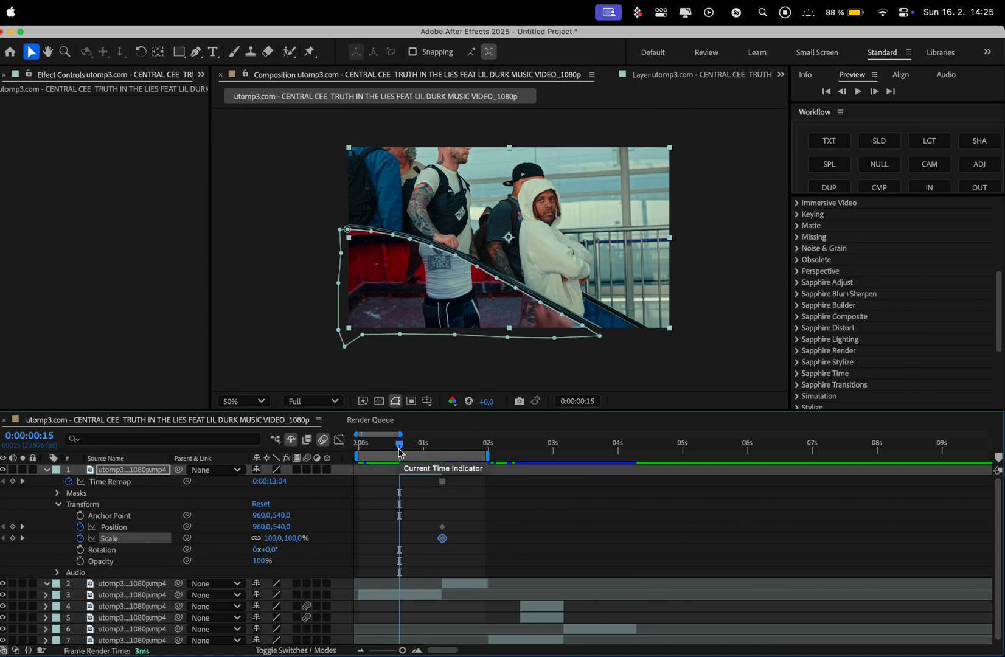
left_click_drag(270, 539, 364, 535)
left_click_drag(394, 307, 551, 235)
left_click_drag(273, 540, 587, 205)
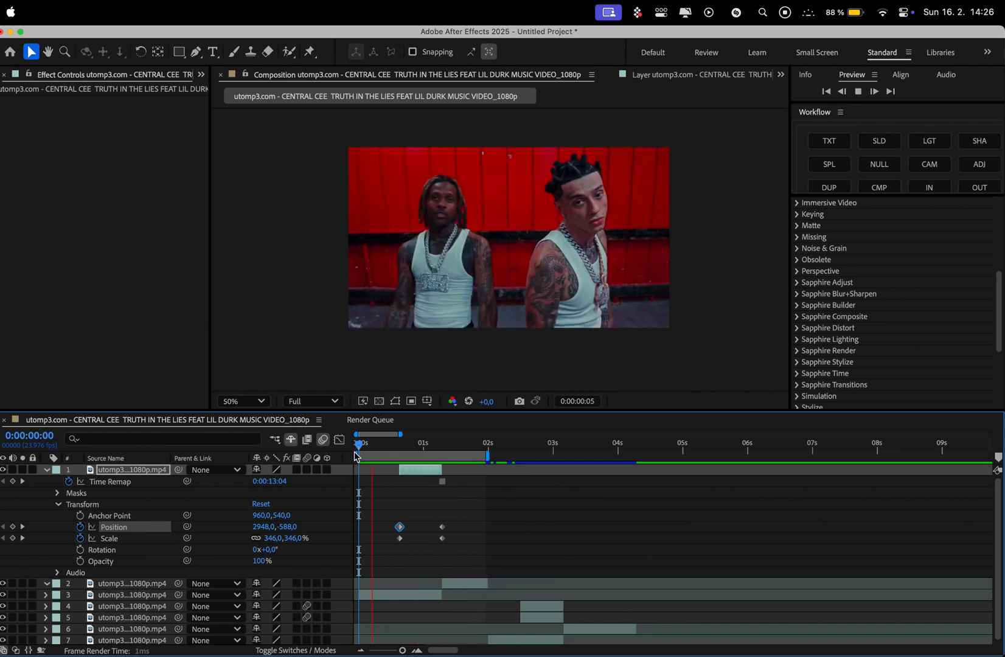
Enable motion blur on the frozen layer and apply Easy Ease to all its Position and Scale keyframes.
key("space")
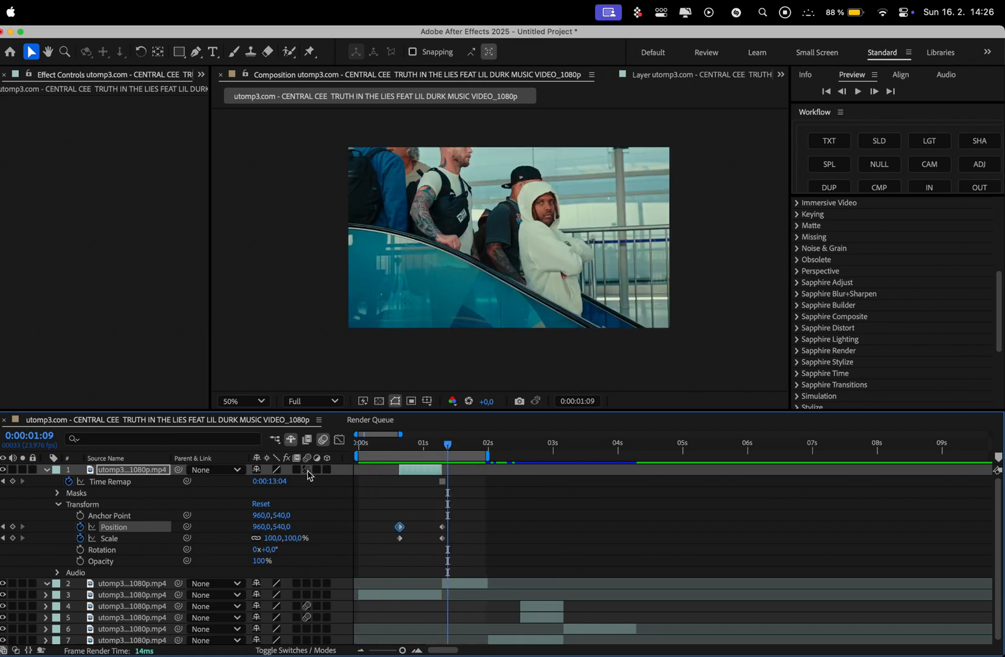
left_click_drag(461, 543, 382, 516)
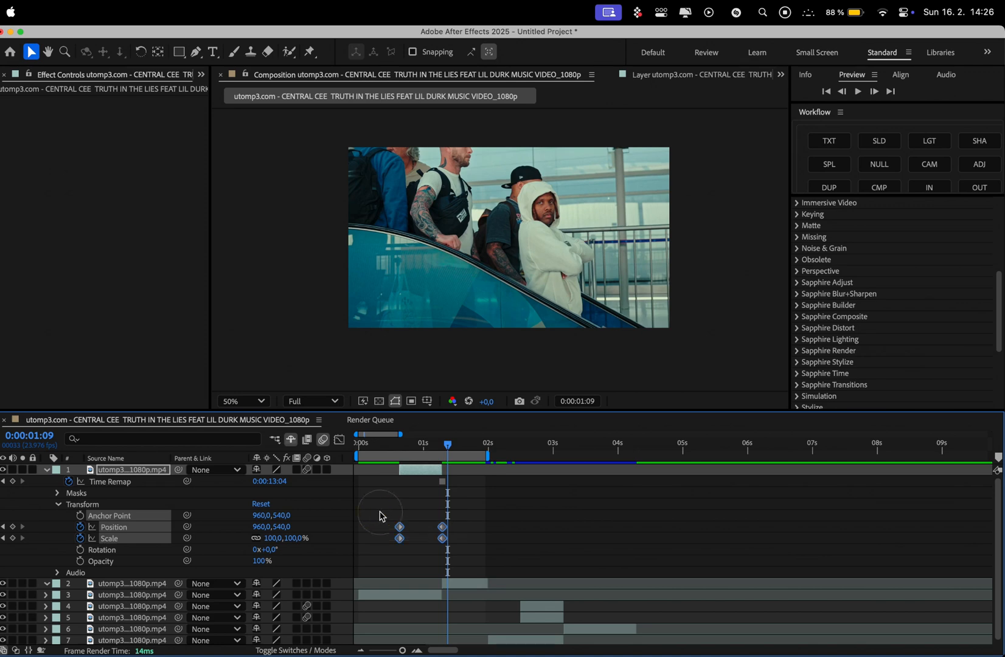
key("F9")
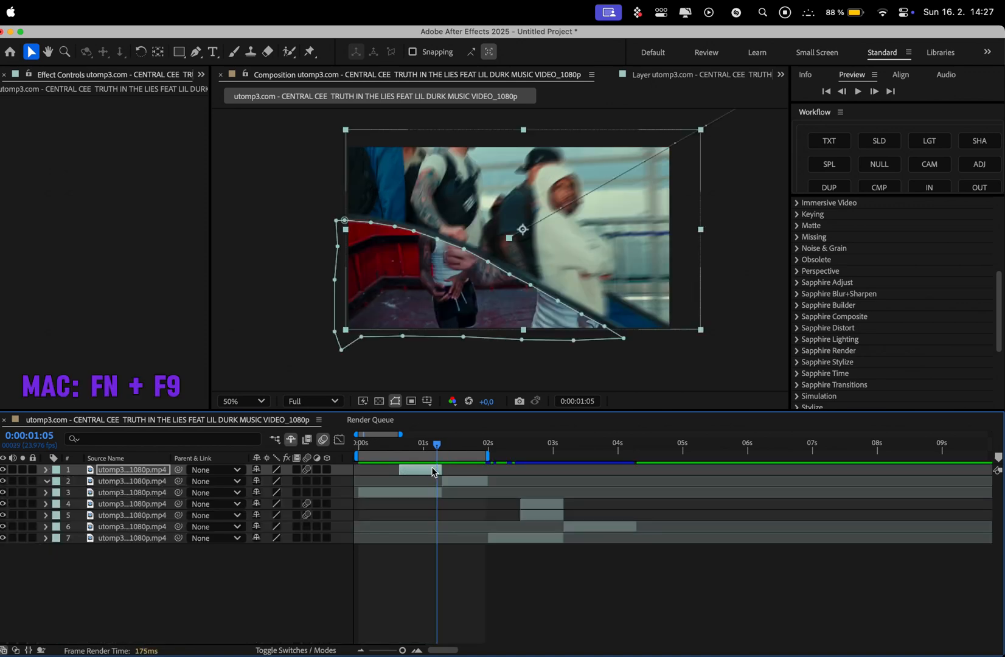
Duplicate the masked frozen layer and turn off the mask inversion on the lower copy.
key("super+d")
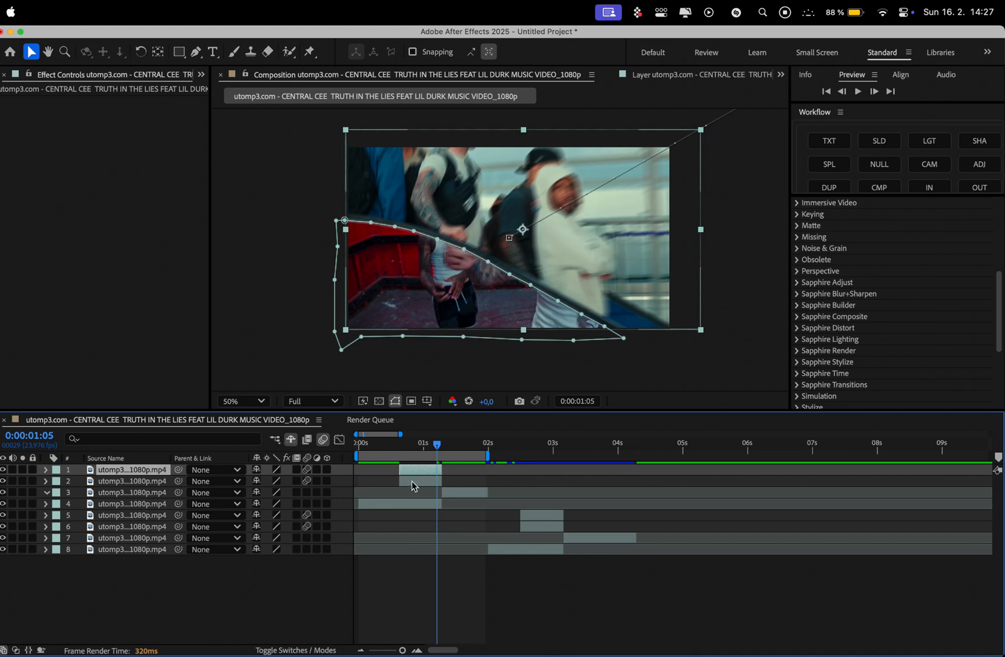
left_click(413, 485)
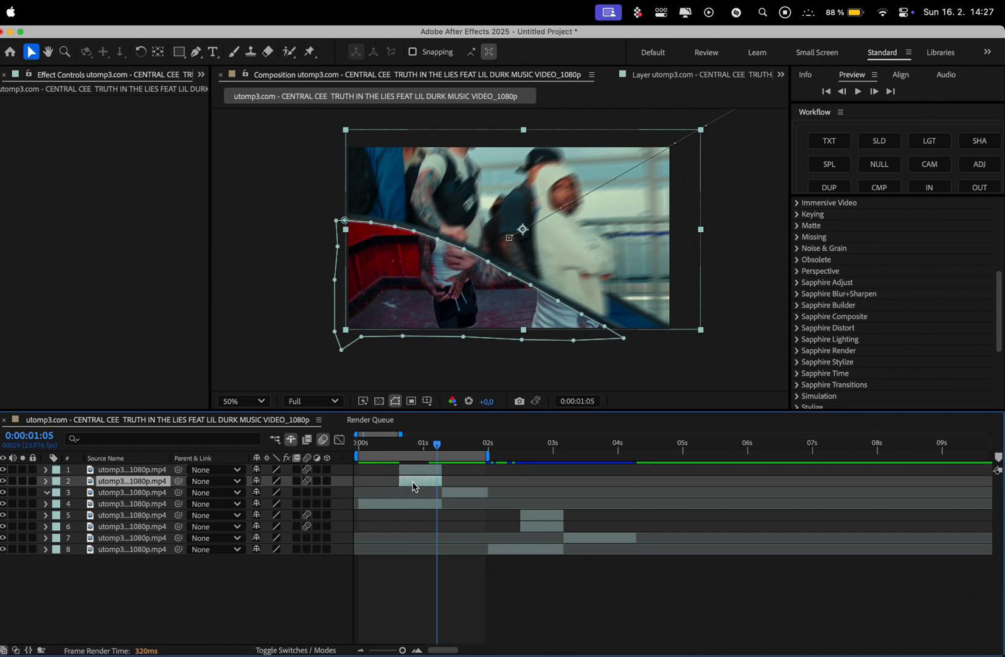
left_click(45, 481)
left_click(57, 504)
left_click(303, 515)
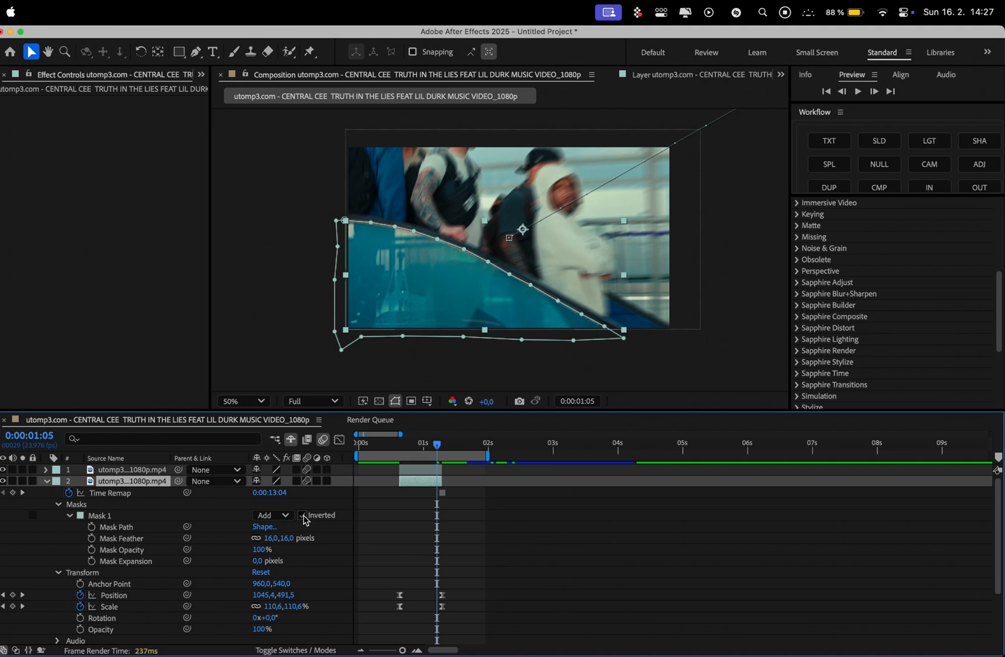
left_click(303, 516)
Adjust the vertical Position of the lower masked copy at its 0:00:00:15 keyframe.
left_click_drag(437, 447, 400, 452)
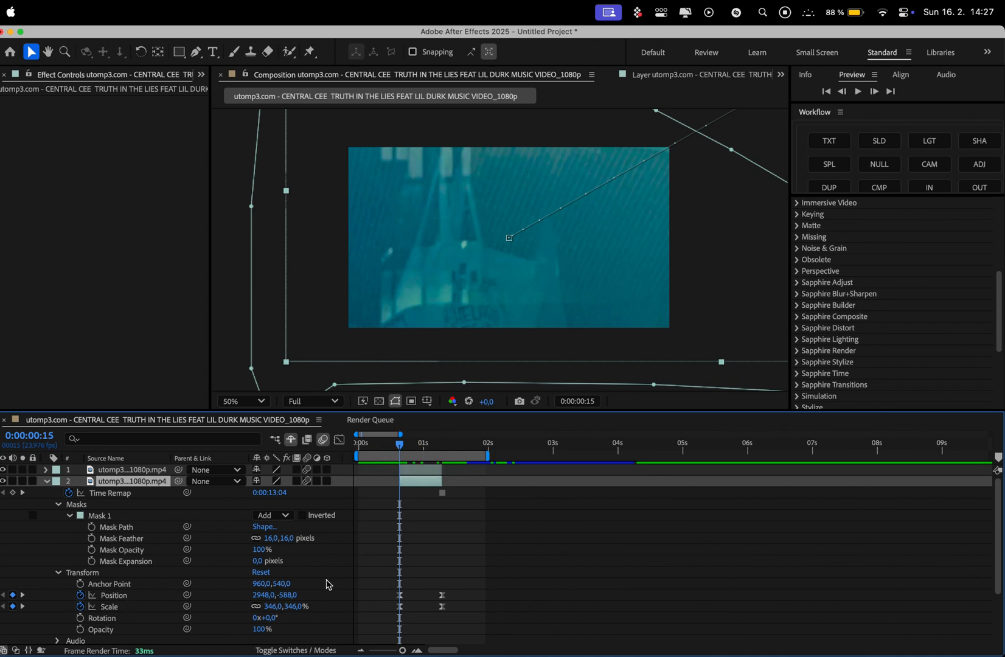
left_click(399, 596)
left_click_drag(290, 596, 316, 599)
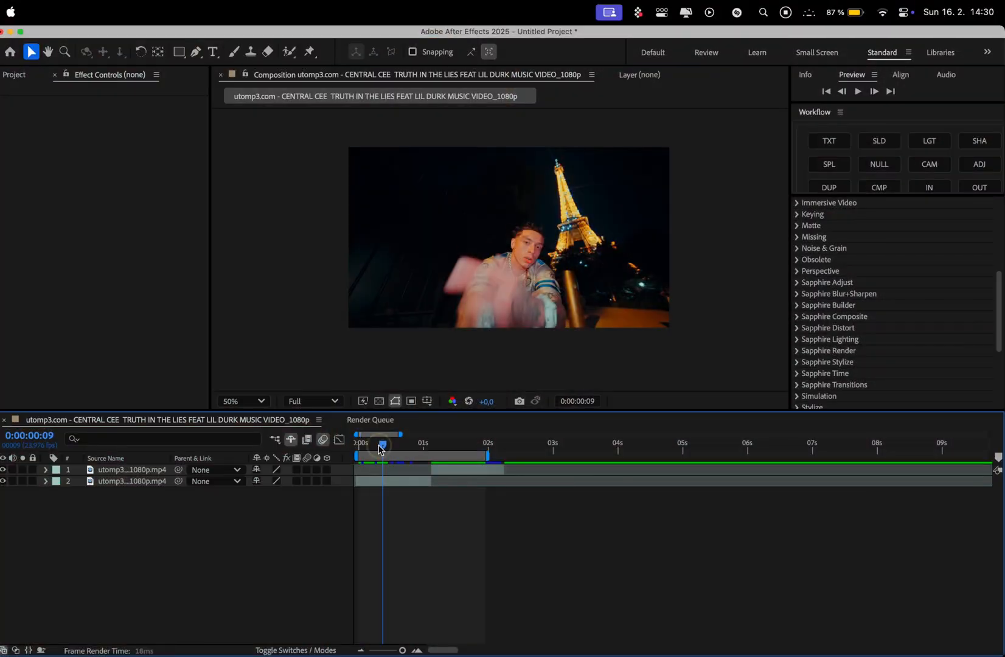
Duplicate the second clip's layer at its start, 0:00:01:03, and apply Freeze Frame to the upper copy.
left_click_drag(380, 449, 434, 448)
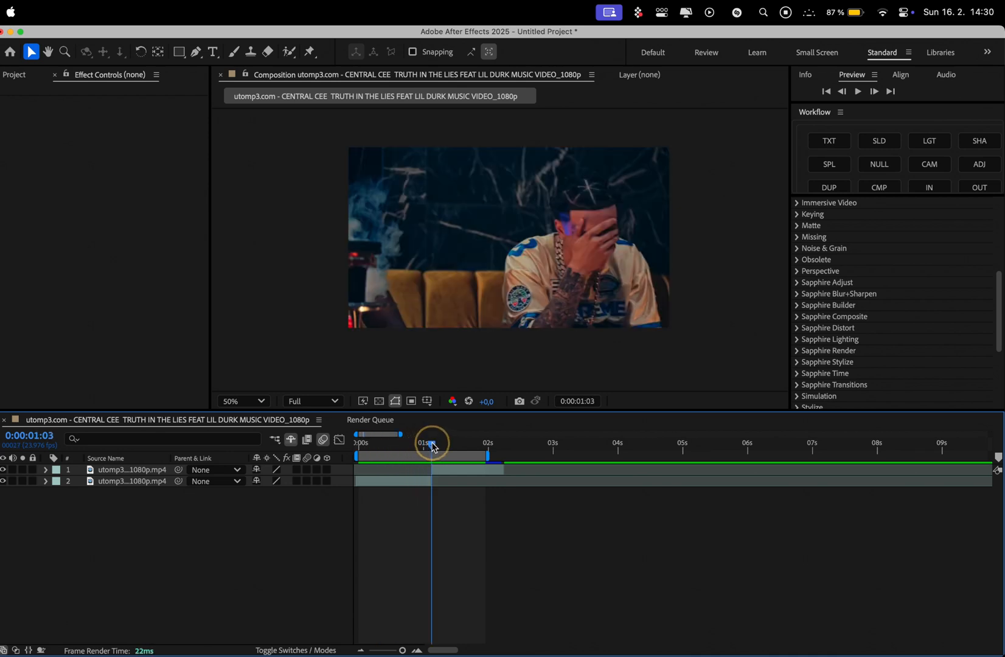
left_click(448, 471)
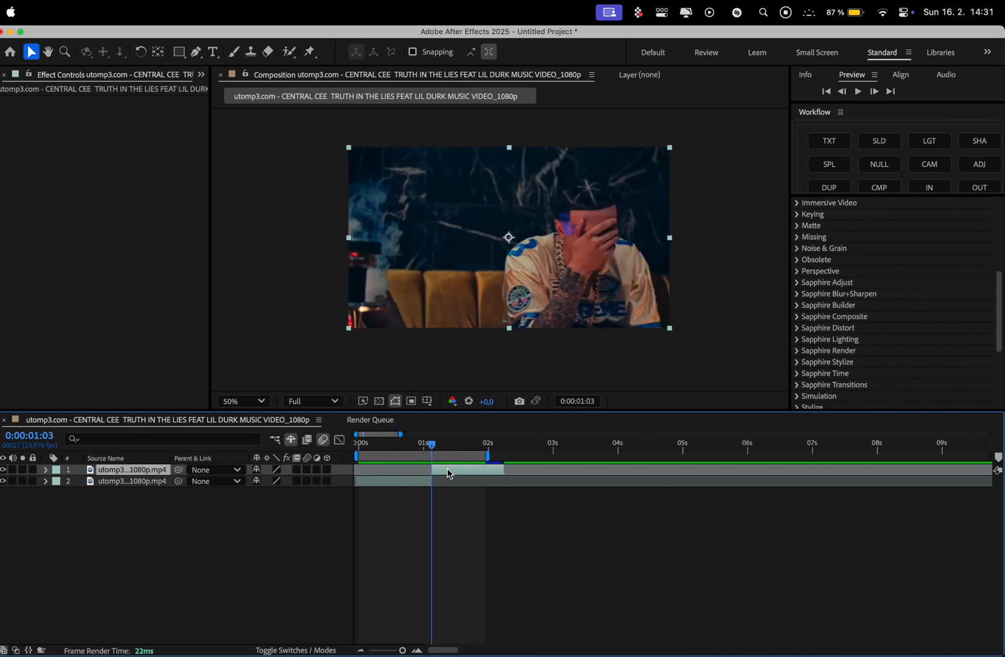
key("super+d")
right_click(456, 470)
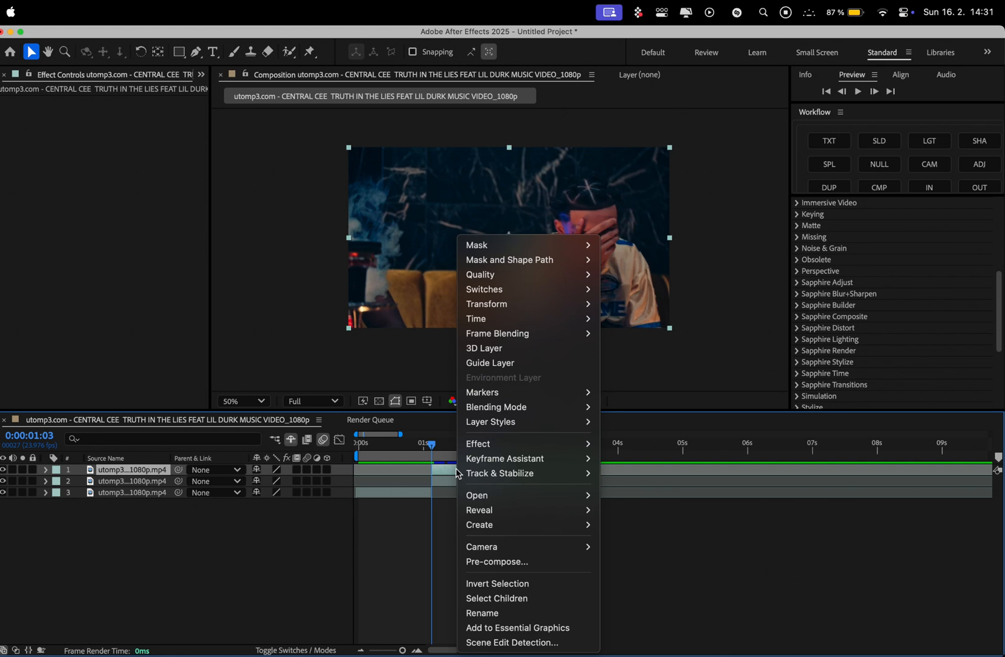
mouse_move(523, 319)
left_click(633, 365)
Extend the frozen layer backwards over the first clip and trim it to span 0:00:00:12 to 0:00:01:03.
left_click_drag(432, 471, 353, 447)
key("super+shift+d")
key("Delete")
key("space")
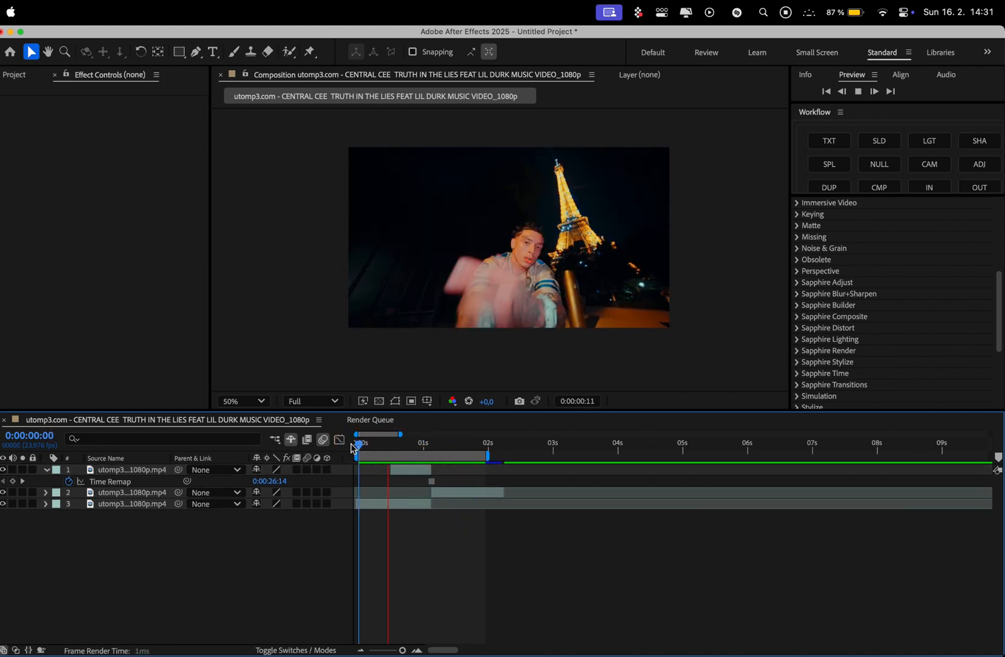
key("space")
Draw a closed Pen tool mask around the round patch on the jersey sleeve in the frozen layer.
left_click(412, 471)
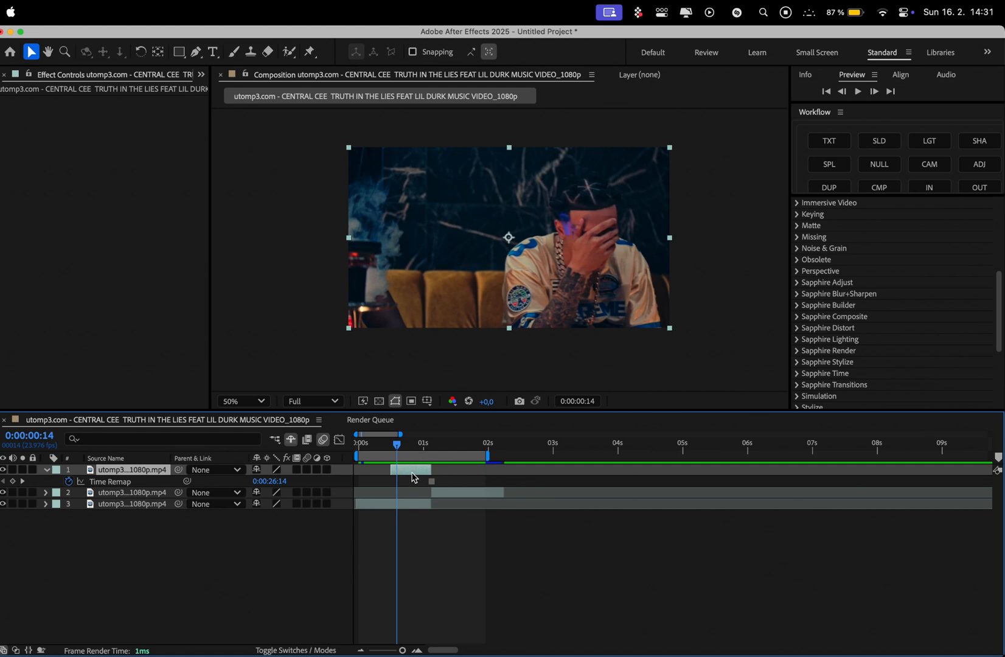
key("g")
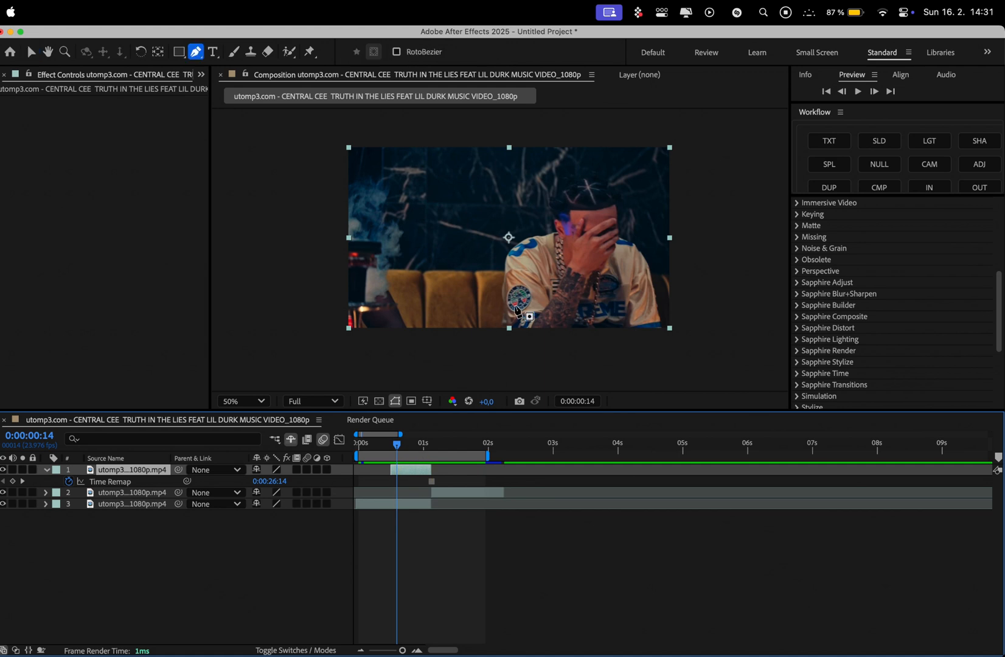
scroll(516, 311, "up", 6)
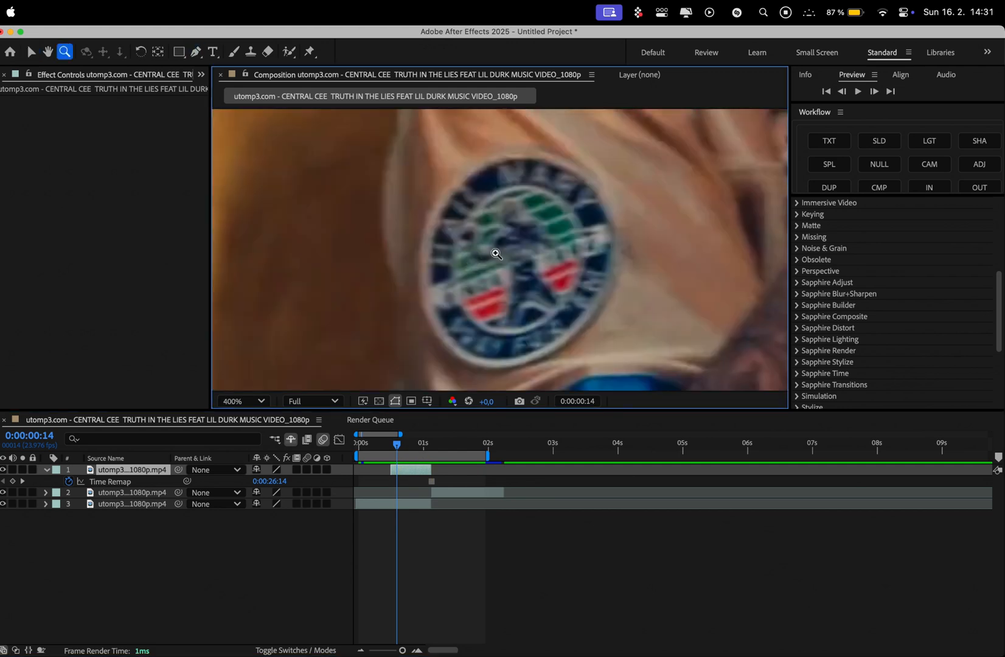
left_click(456, 181)
left_click(434, 207)
left_click(422, 241)
left_click(419, 283)
left_click(429, 313)
left_click(442, 339)
left_click(458, 357)
left_click(484, 368)
left_click(512, 368)
left_click(539, 359)
left_click(569, 341)
left_click(591, 317)
left_click(603, 288)
left_click(616, 252)
left_click(613, 225)
left_click(602, 199)
left_click(587, 175)
left_click(559, 159)
left_click(510, 151)
left_click(489, 159)
left_click(456, 181)
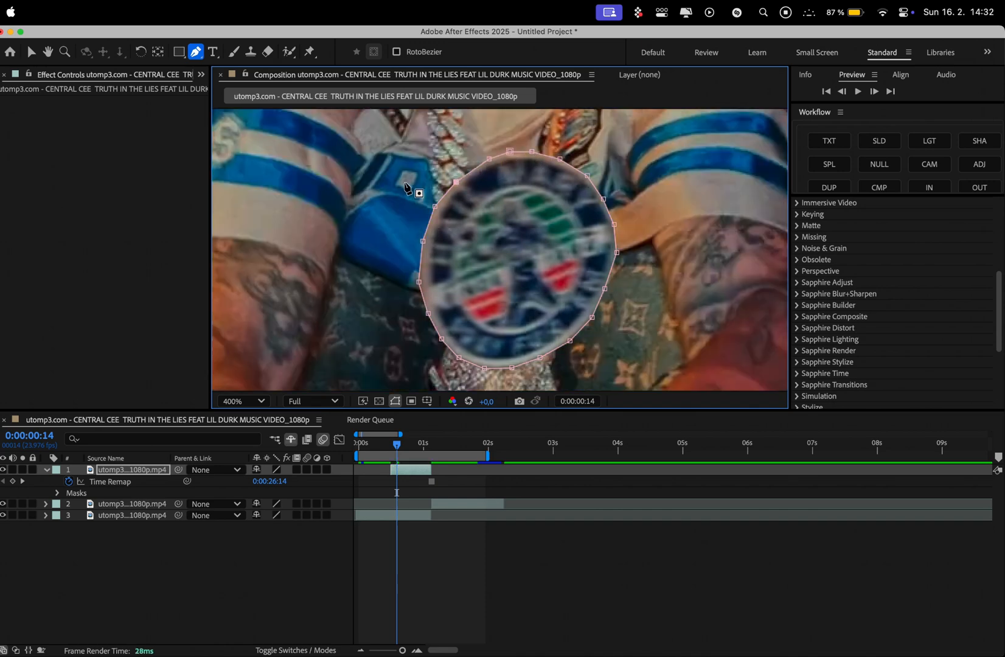
Invert the patch mask on the frozen layer and set its Mask Feather to 15 pixels.
left_click(244, 401)
left_click(246, 269)
left_click(243, 400)
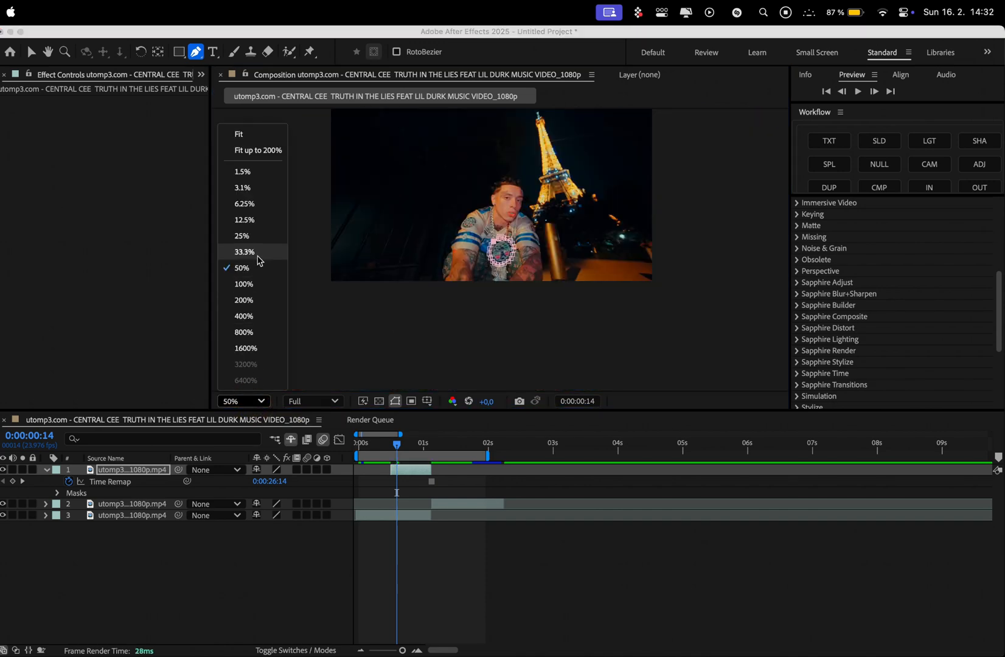
left_click(258, 284)
key("v")
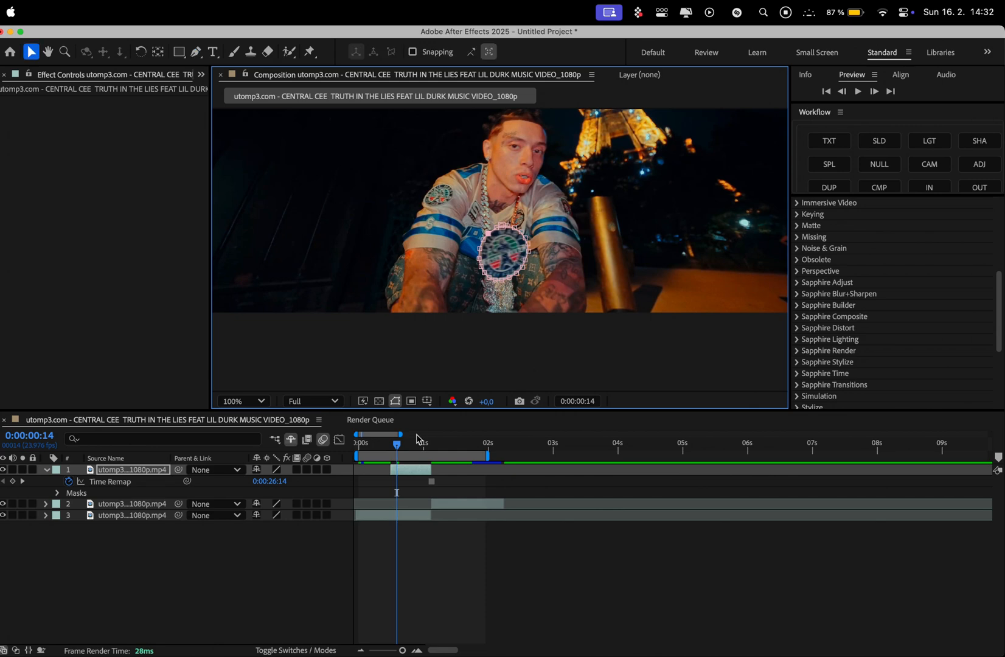
left_click(58, 493)
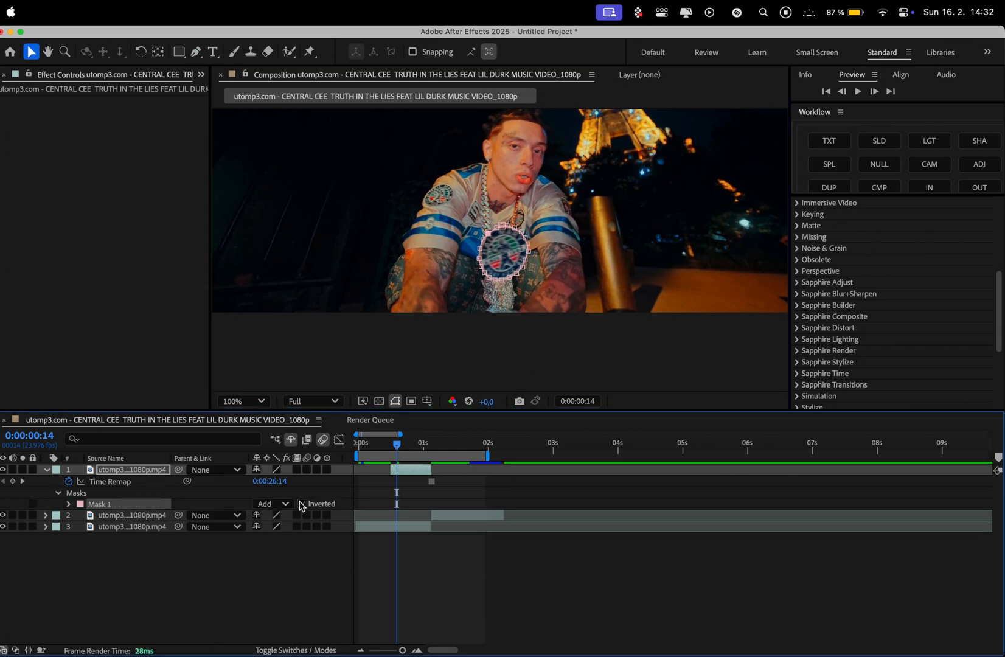
left_click(302, 504)
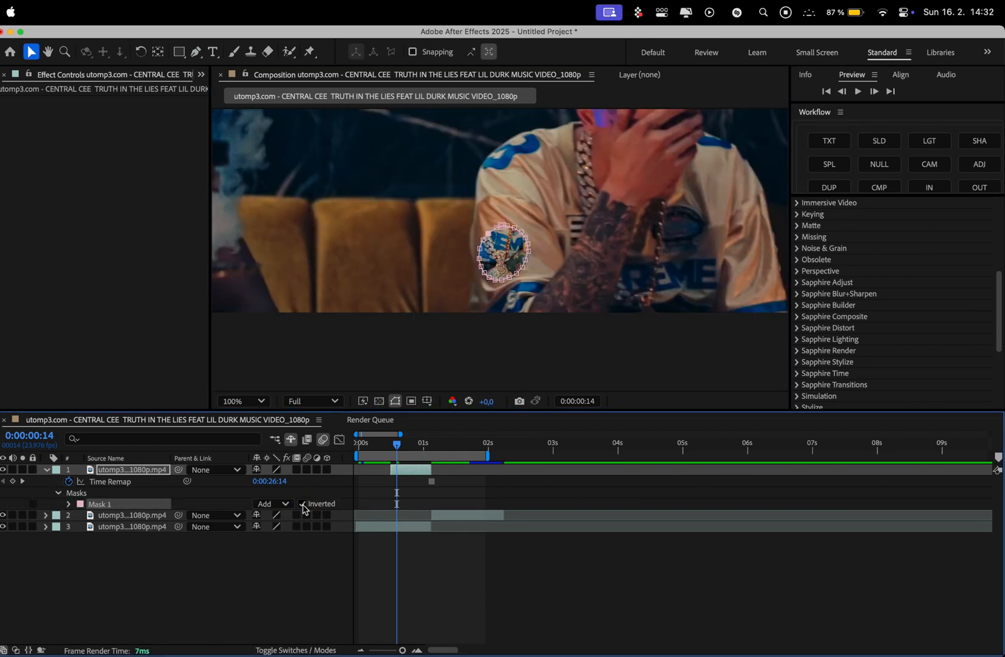
left_click(68, 505)
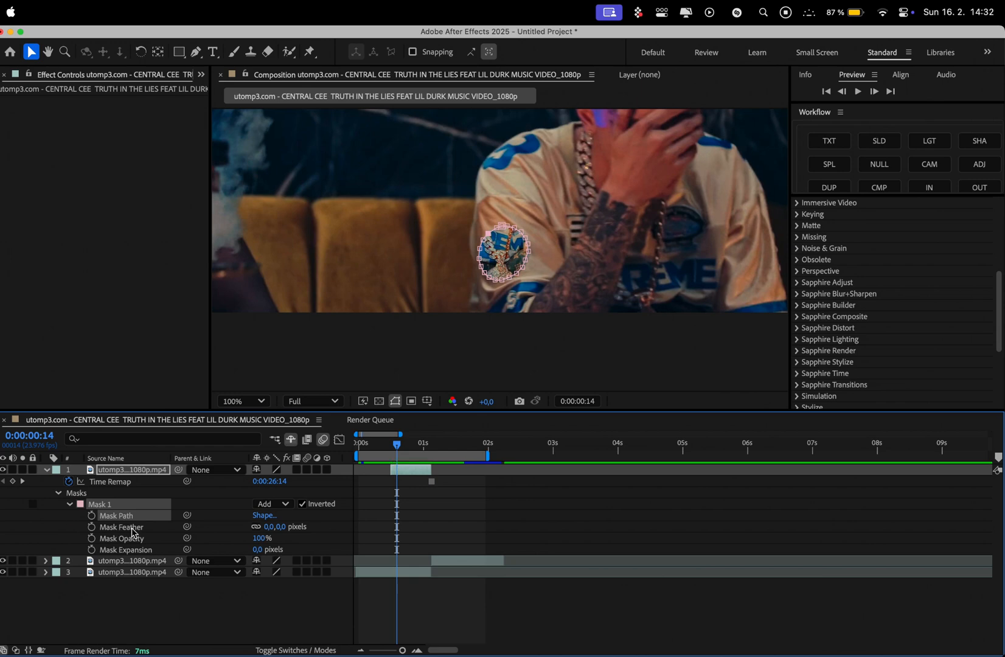
left_click_drag(271, 527, 280, 527)
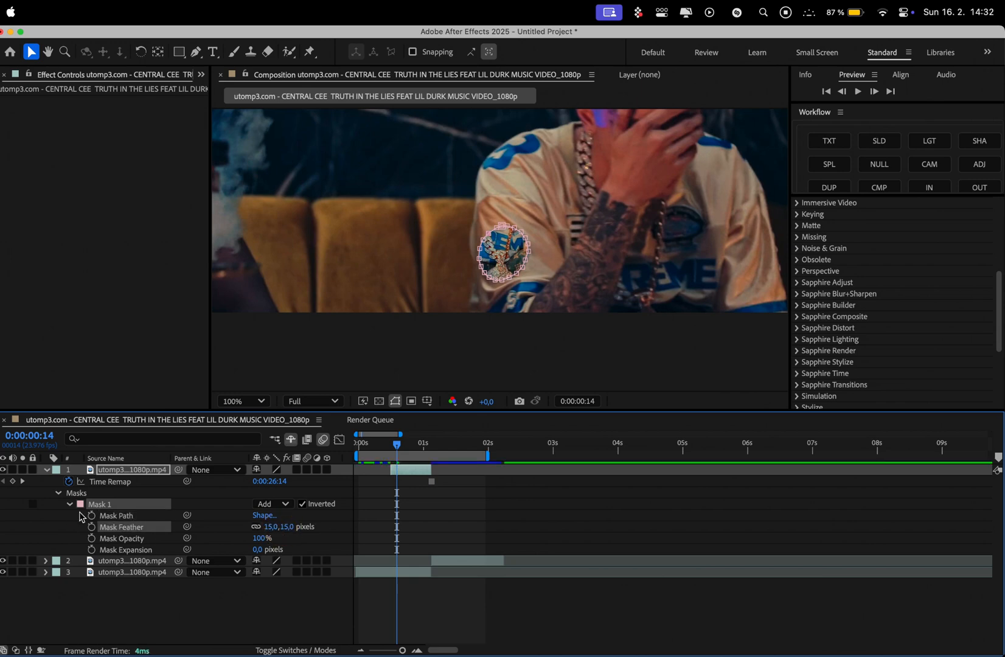
Add Position and Scale keyframes to the frozen layer at 0:00:01:03.
left_click(70, 505)
left_click(59, 493)
left_click(47, 470)
left_click(47, 470)
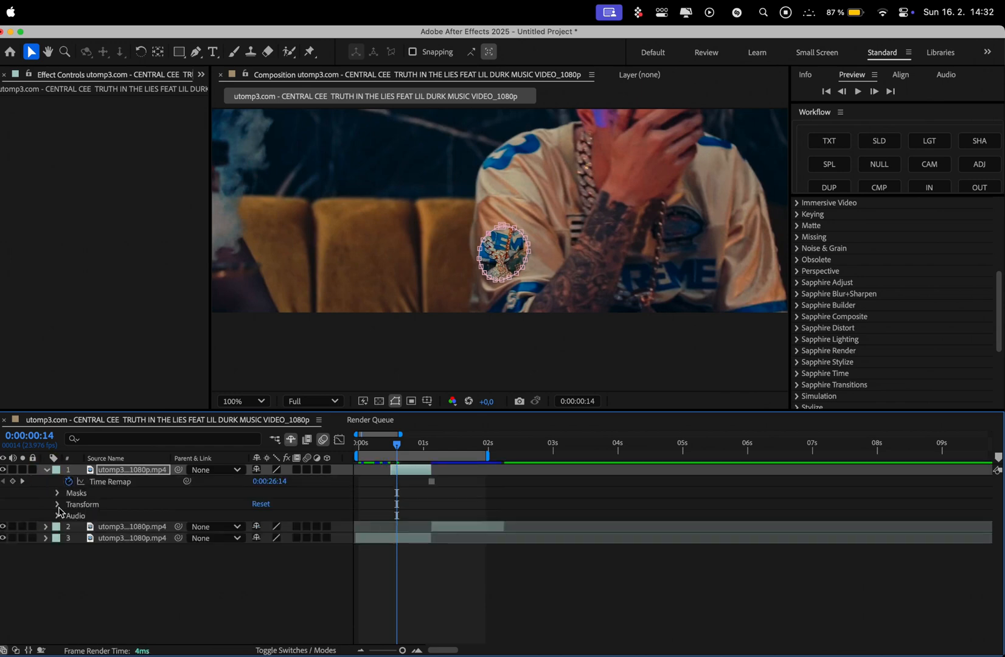
left_click(58, 504)
left_click(243, 401)
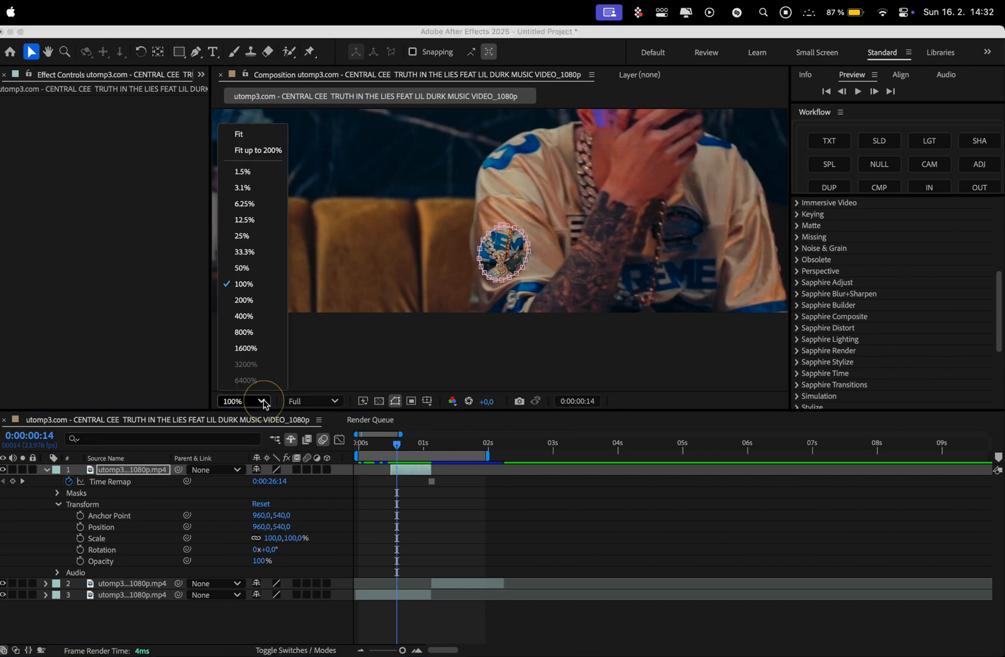
left_click(253, 269)
left_click_drag(396, 449, 431, 446)
left_click(80, 527)
left_click(80, 538)
At 0:00:00:12, set the frozen layer's Scale to 1645% and its Position to 32, -5512 so the patch cutout fills the frame.
left_click_drag(433, 449, 392, 453)
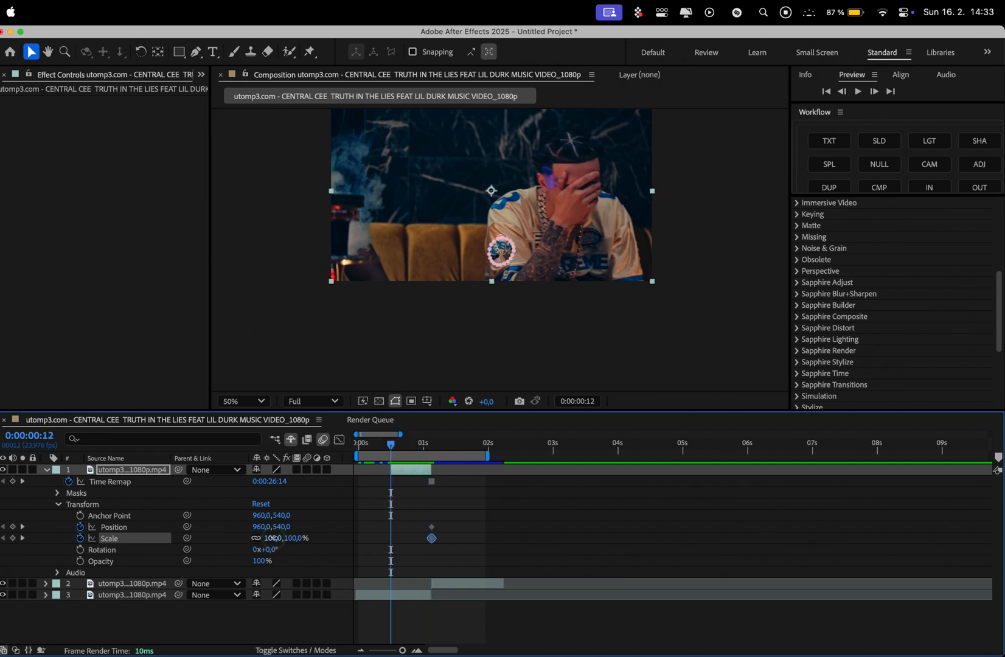
left_click_drag(272, 539, 340, 537)
left_click_drag(450, 261, 462, 166)
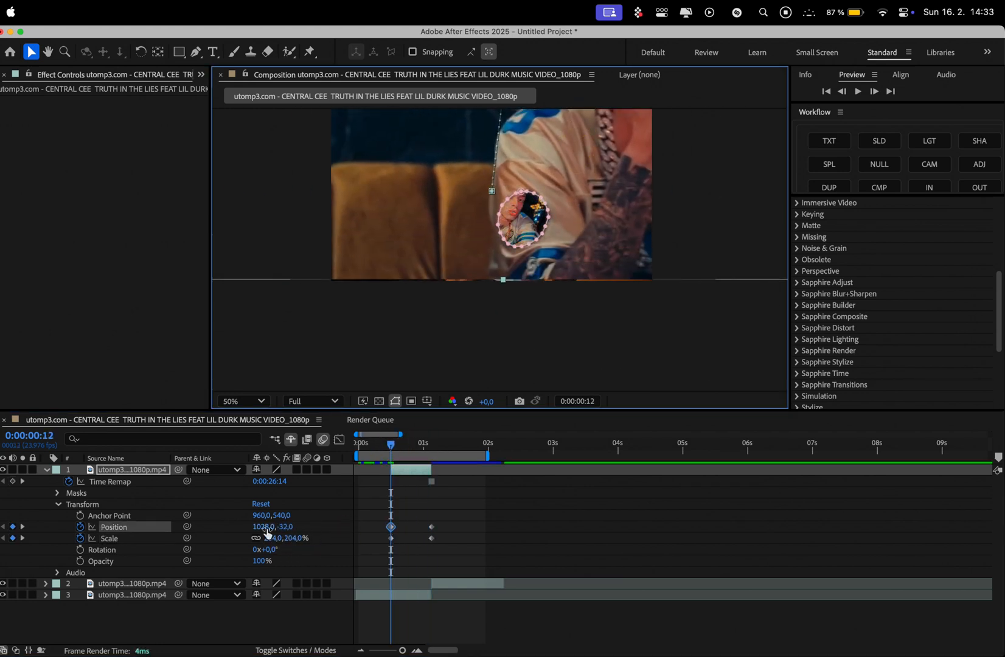
left_click_drag(270, 539, 428, 507)
left_click_drag(552, 359, 519, 177)
left_click_drag(271, 540, 389, 535)
left_click_drag(563, 353, 505, 216)
left_click_drag(272, 543, 367, 538)
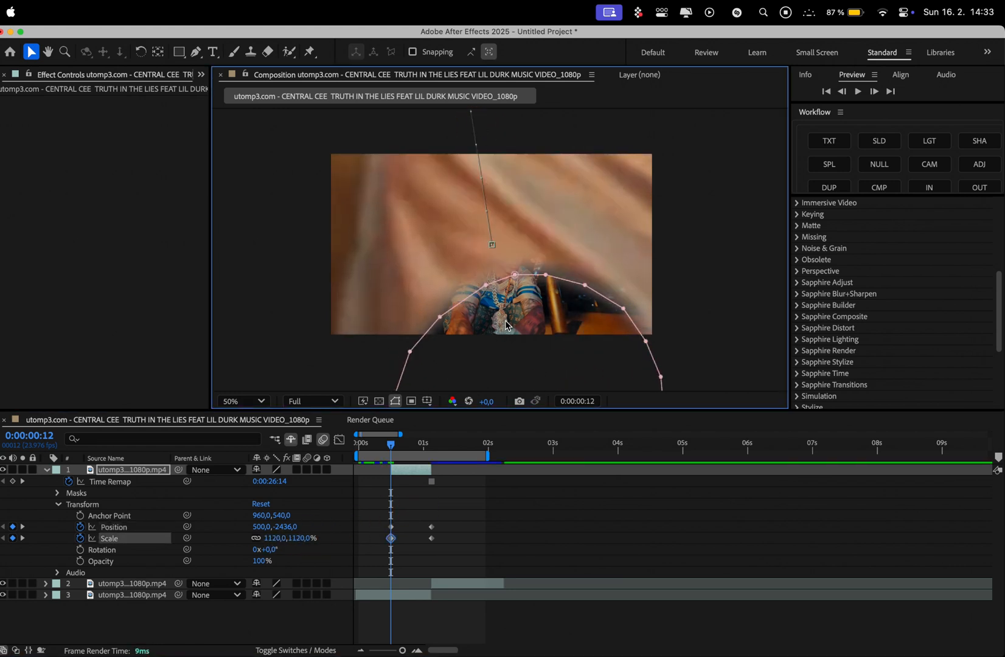
left_click_drag(511, 324, 473, 145)
left_click_drag(277, 538, 401, 538)
left_click_drag(548, 295, 537, 167)
left_click_drag(273, 539, 401, 510)
left_click_drag(516, 280, 496, 140)
left_click_drag(270, 539, 335, 528)
left_click_drag(490, 289, 481, 226)
Turn on motion blur for the frozen layer, apply Easy Ease to its Position and Scale keyframes, and preview the transition.
left_click_drag(391, 446, 385, 446)
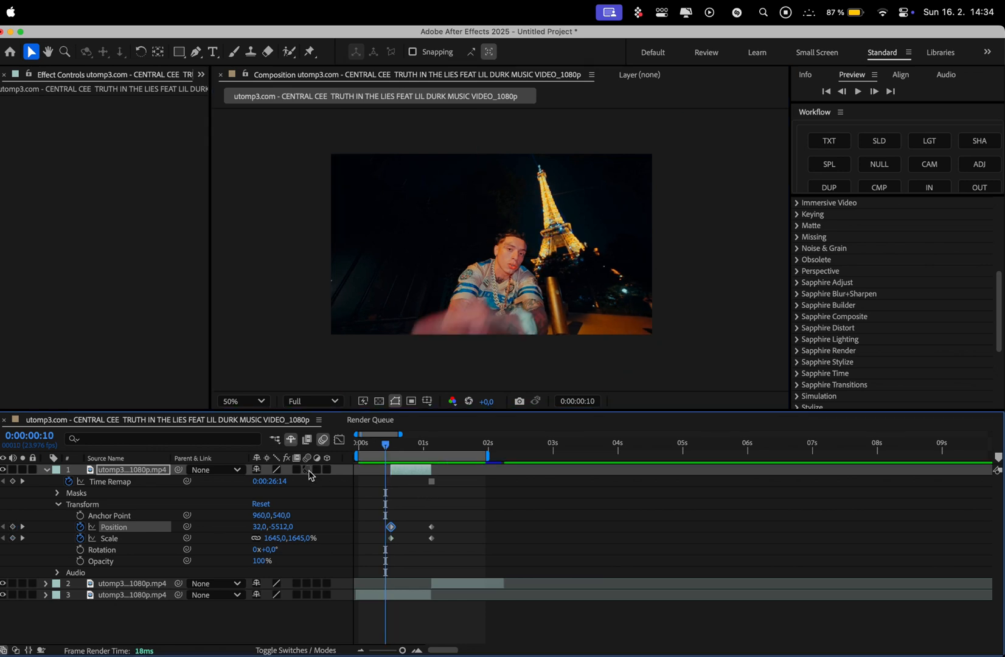
left_click_drag(453, 543, 373, 521)
left_click_drag(385, 445, 359, 447)
key("space")
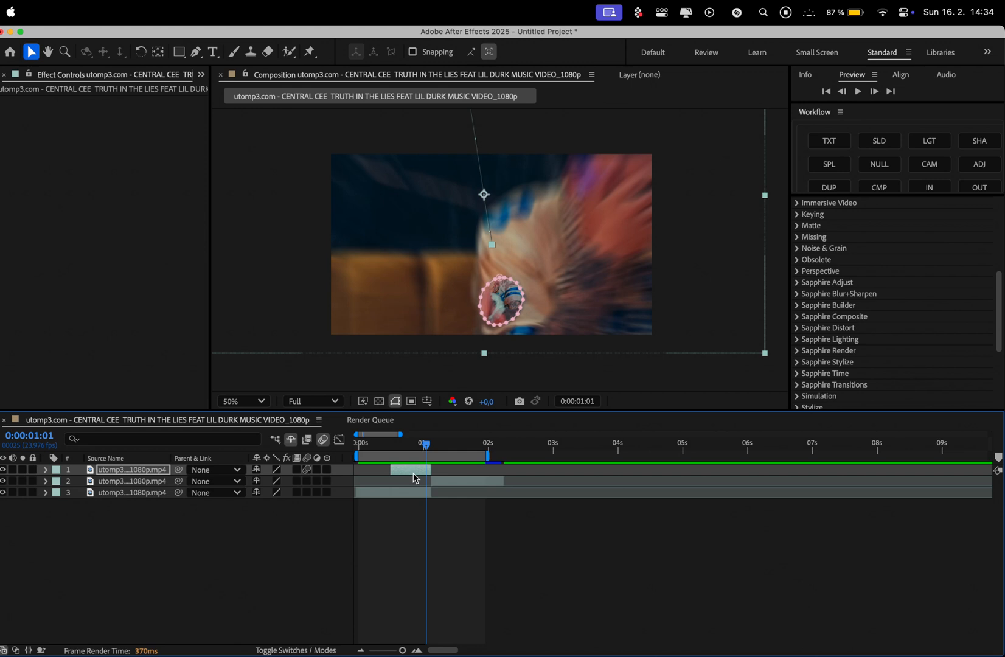
Duplicate the masked frozen layer, then set the upper copy's Mask Expansion to 16 pixels and turn off its mask inversion.
left_click(413, 475)
key("super+d")
left_click(46, 470)
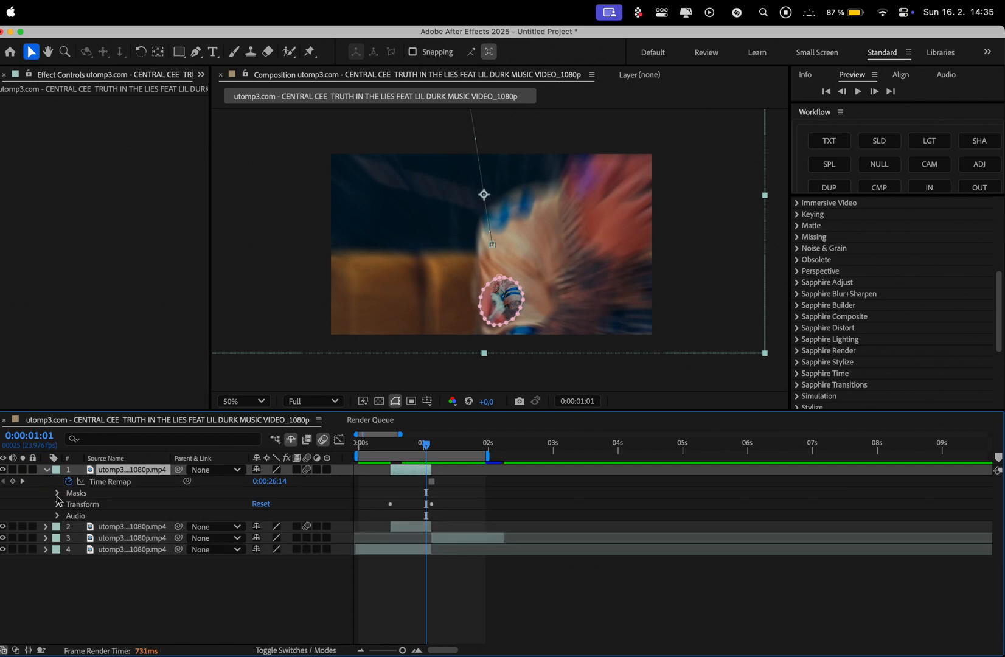
left_click(57, 494)
left_click(69, 504)
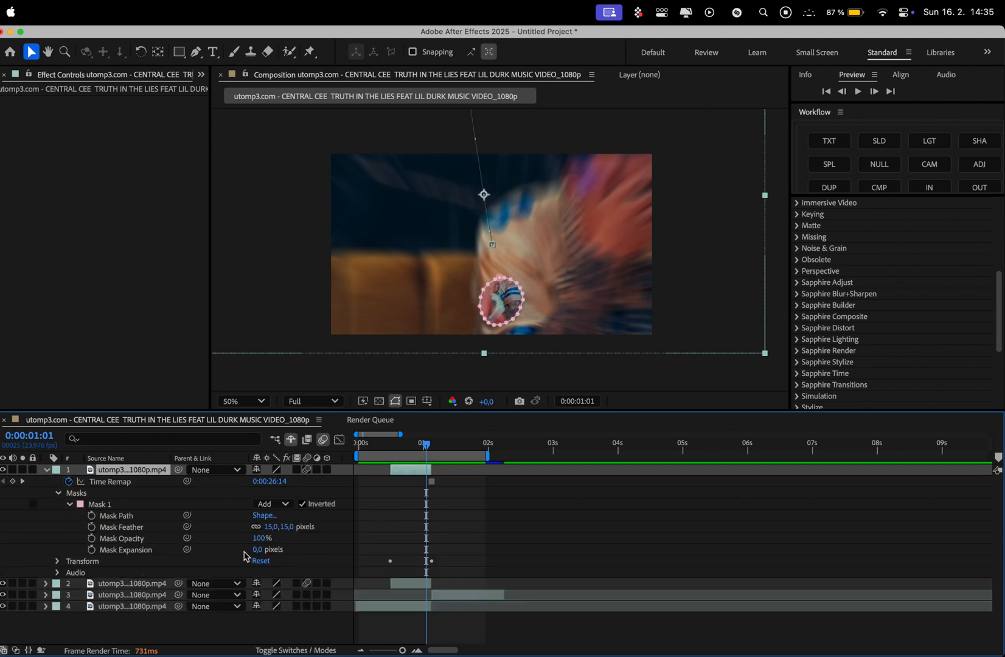
left_click_drag(258, 552, 272, 555)
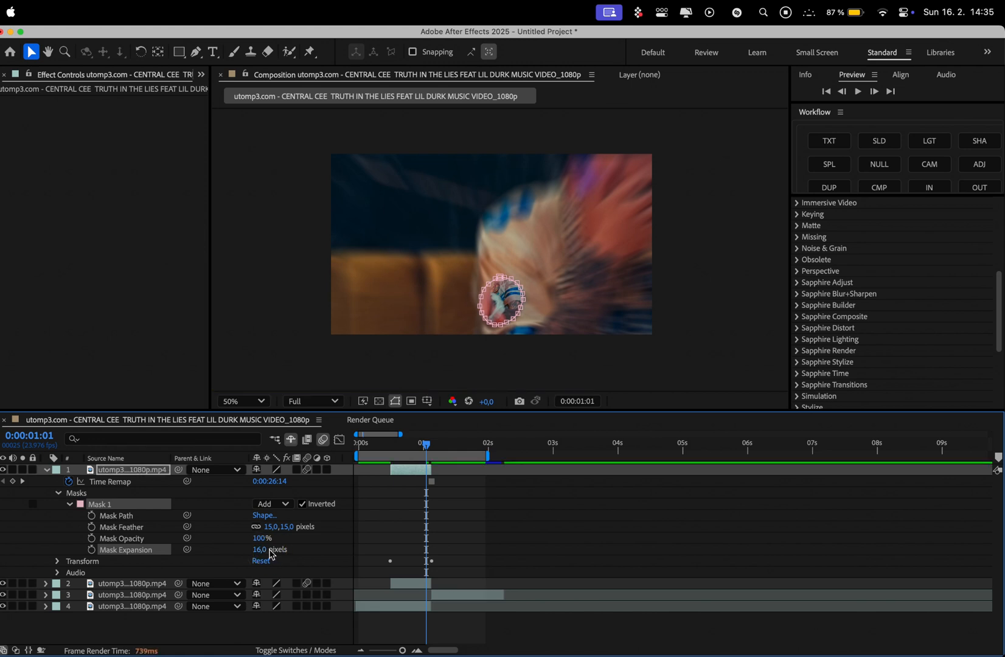
left_click(302, 504)
Keyframe the upper copy's Opacity at 100% at 0:00:01:03 and 0% at 0:00:00:12.
left_click_drag(426, 443, 432, 444)
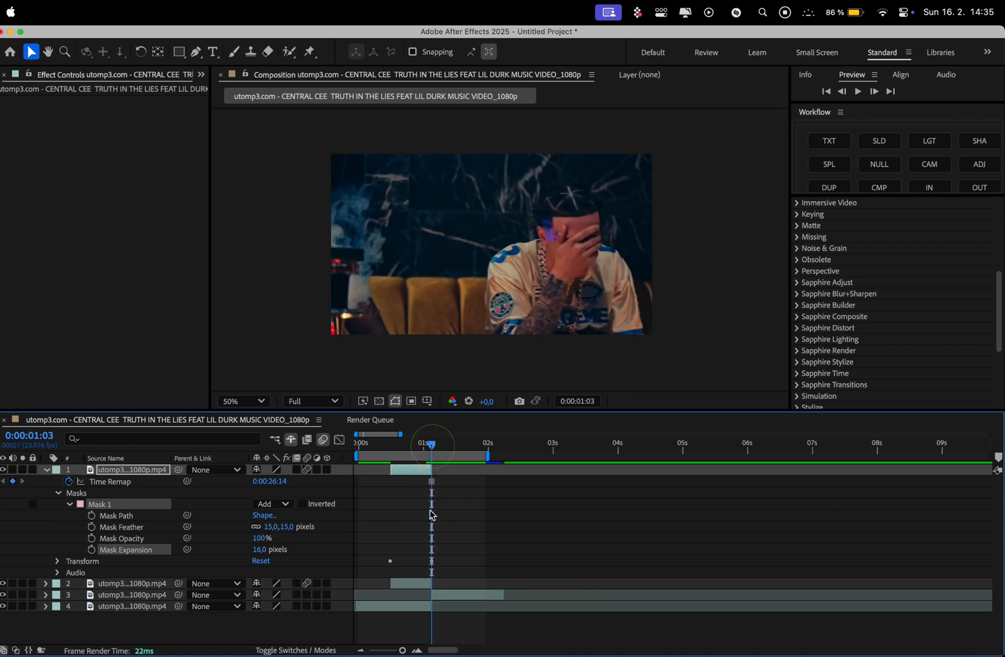
left_click(57, 561)
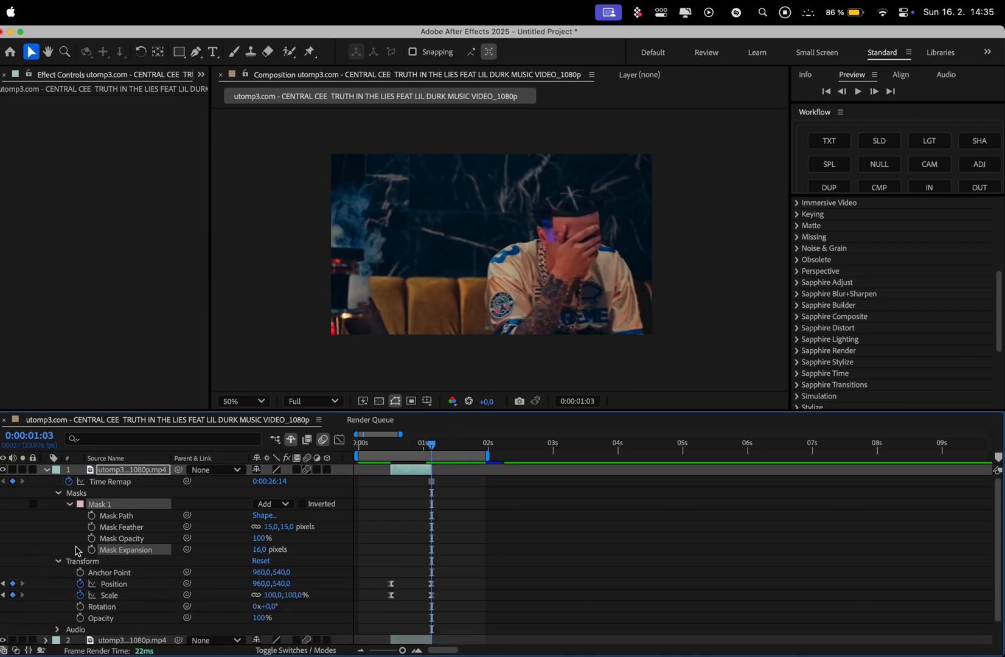
left_click(79, 618)
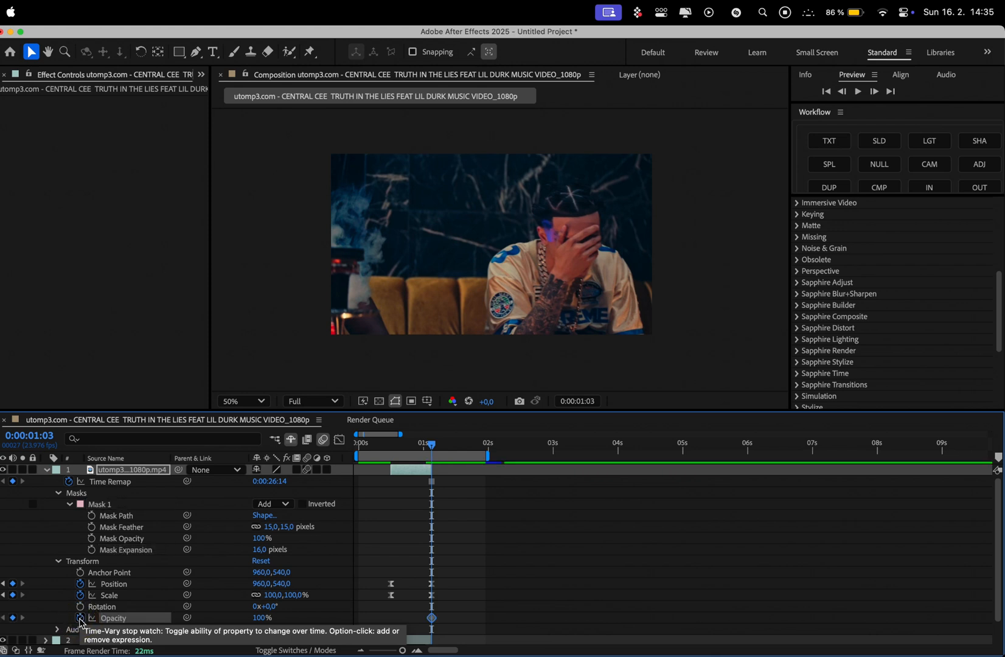
left_click_drag(432, 449, 391, 447)
left_click(261, 618)
type("0")
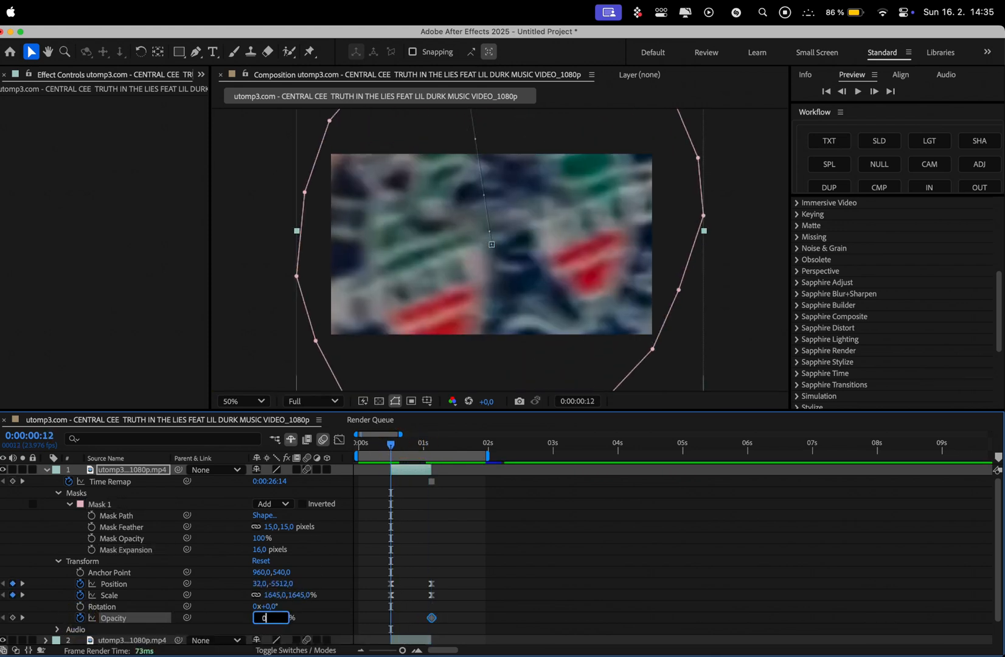
key("Return")
Apply Easy Ease to both Opacity keyframes and play the transition from the beginning.
left_click_drag(457, 614, 387, 620)
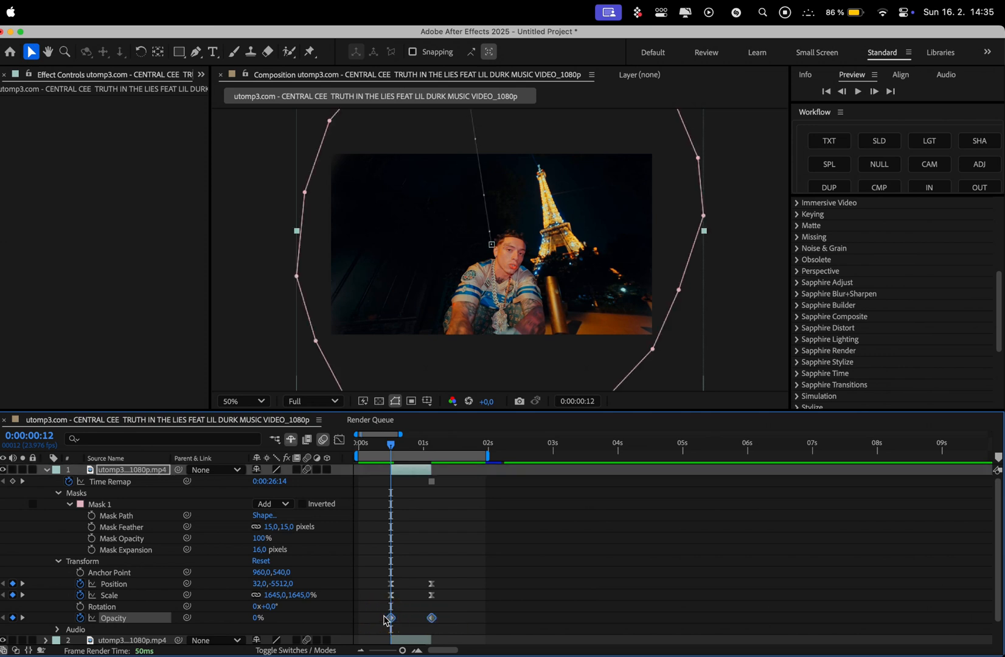
left_click(357, 449)
key("space")
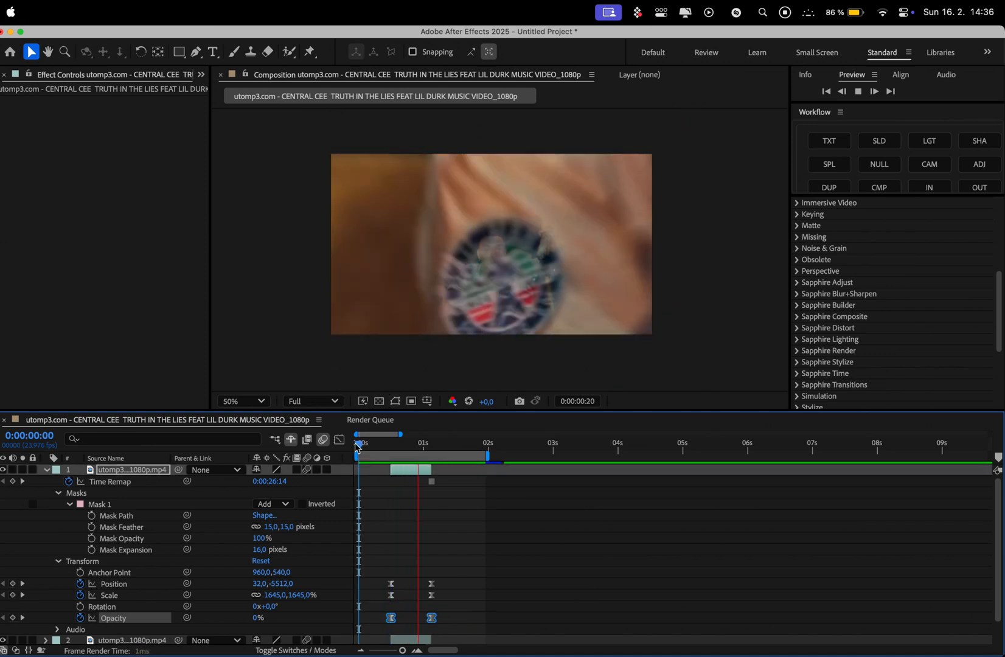